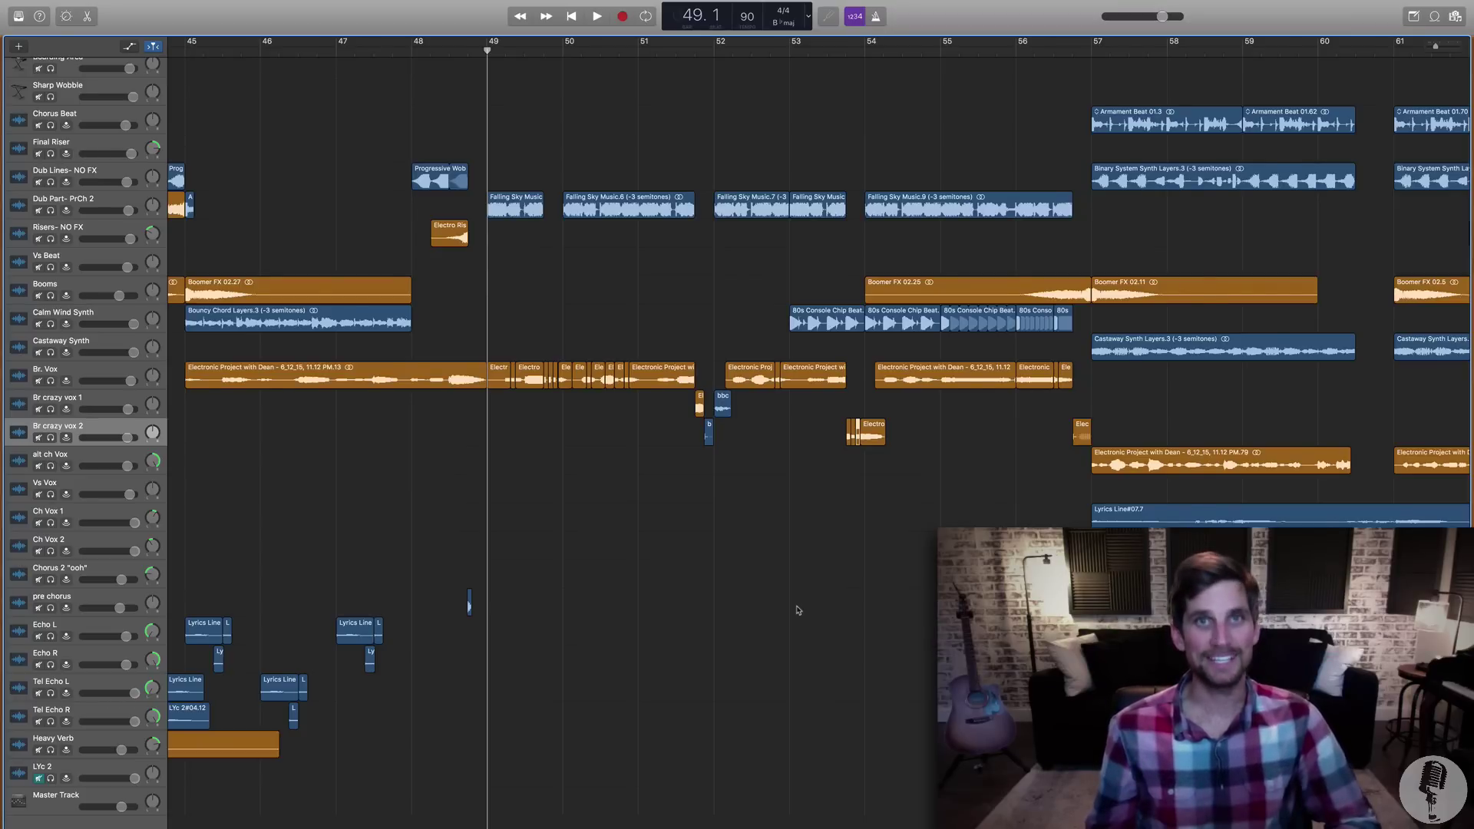
Play the bridge from bar 49 through the chopped vocal section, then stop.
key(space)
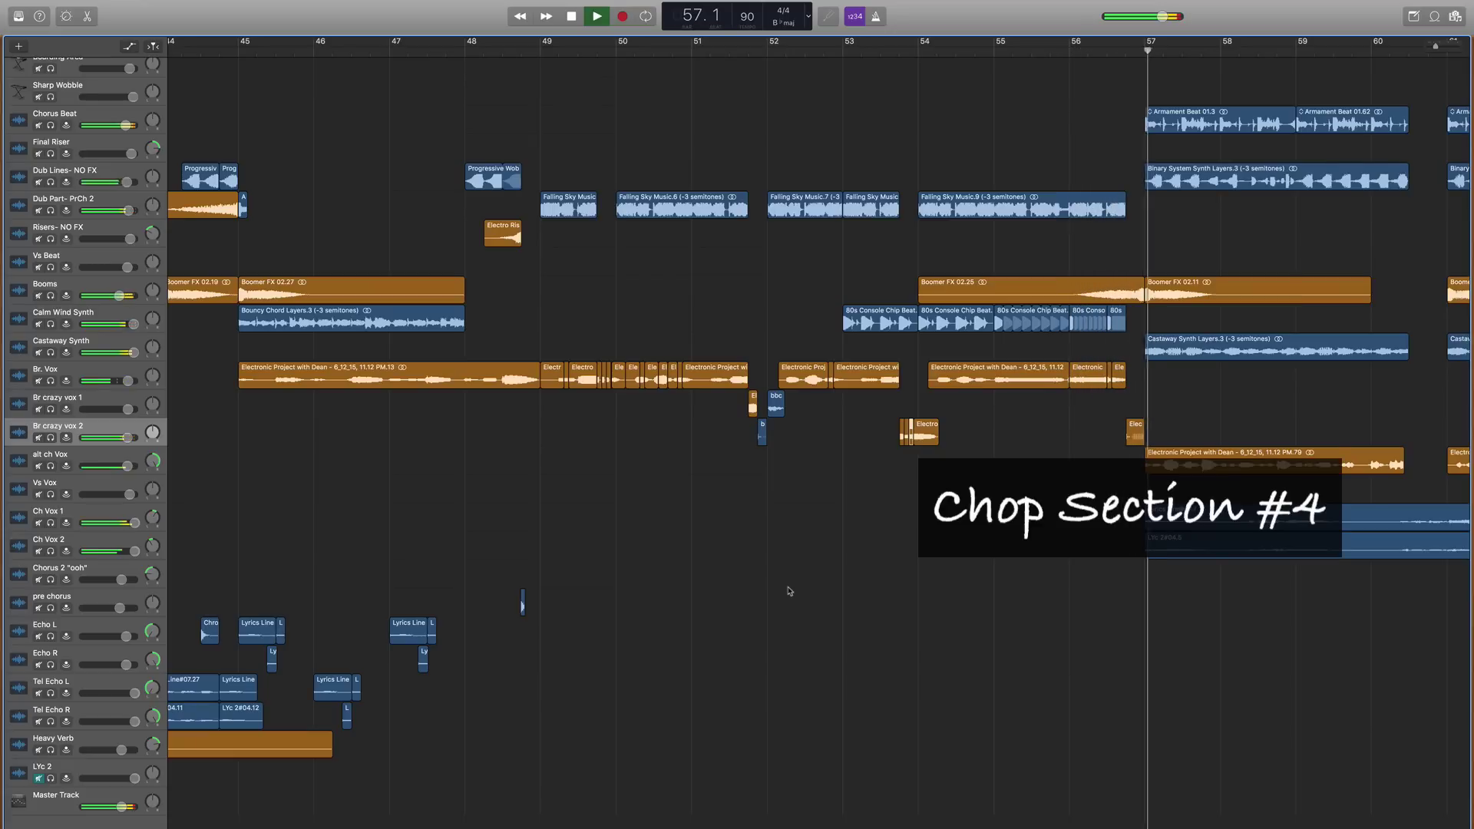
key(space)
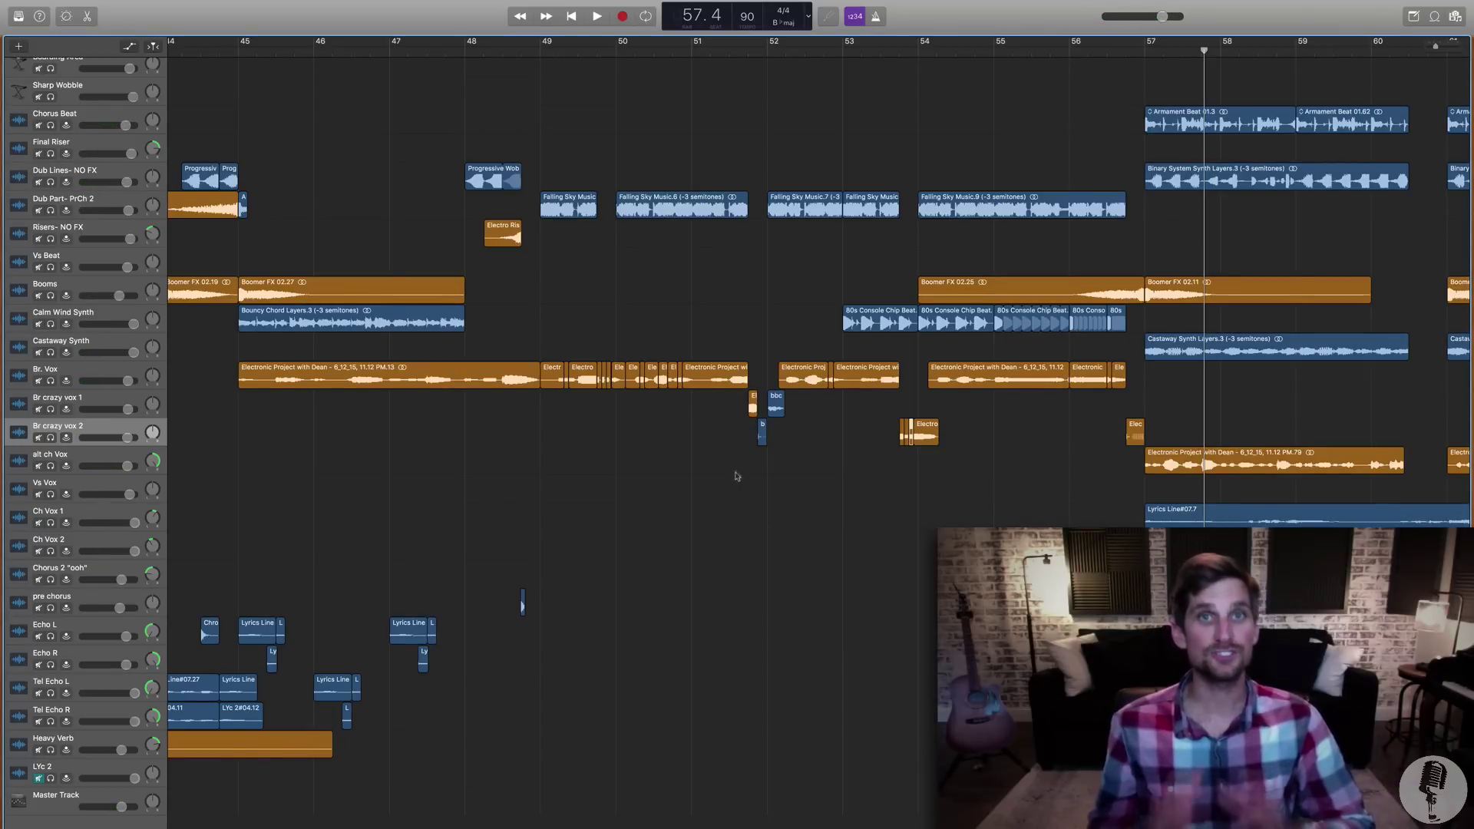
Zoom in closely on the Br. Vox stutter chops around bar 49.4.
click(597, 46)
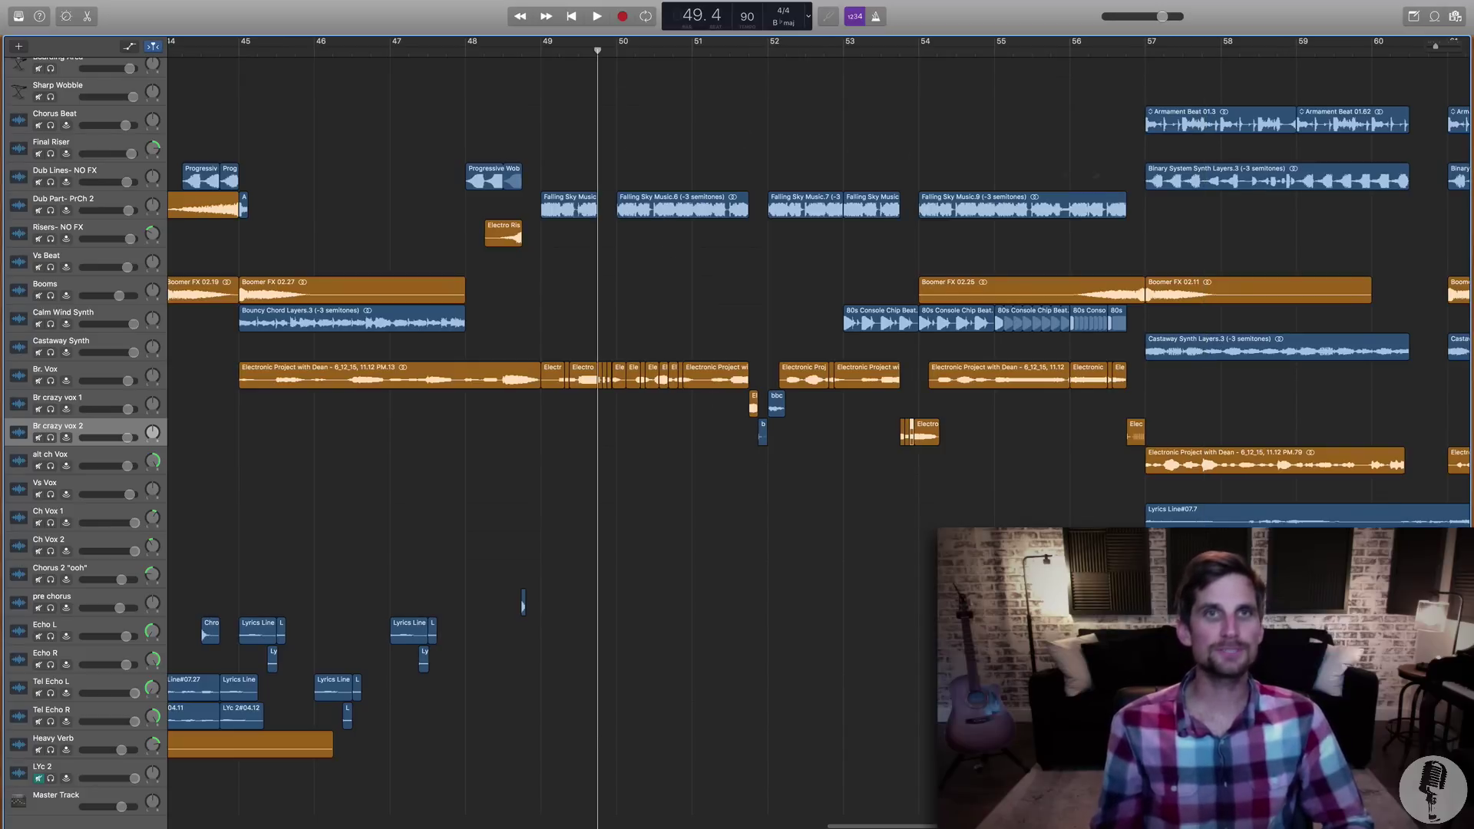
key(super+Right)
key(super+Right)
key(super+Right)
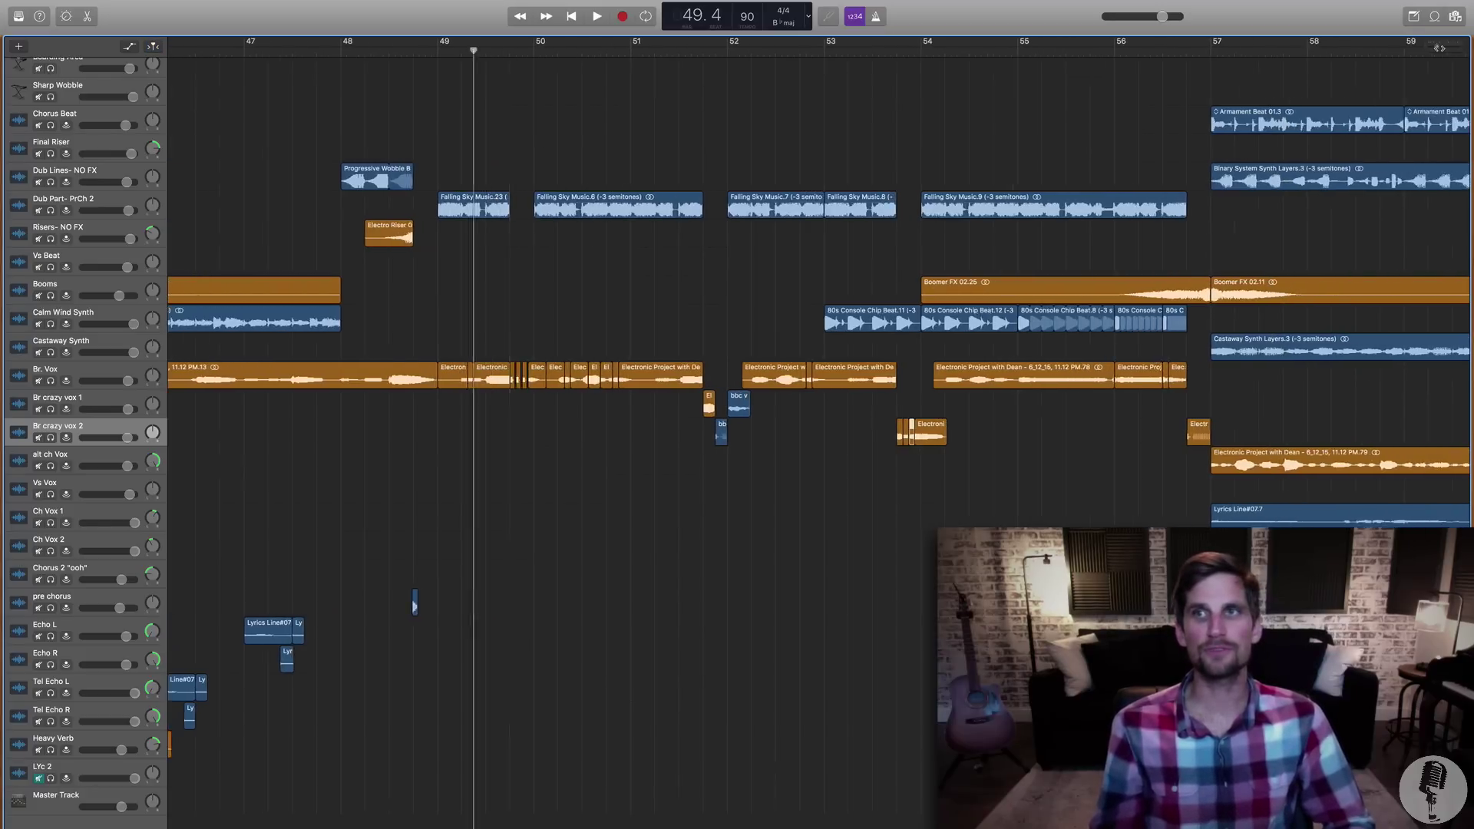
scroll(1355, 178, left, 5)
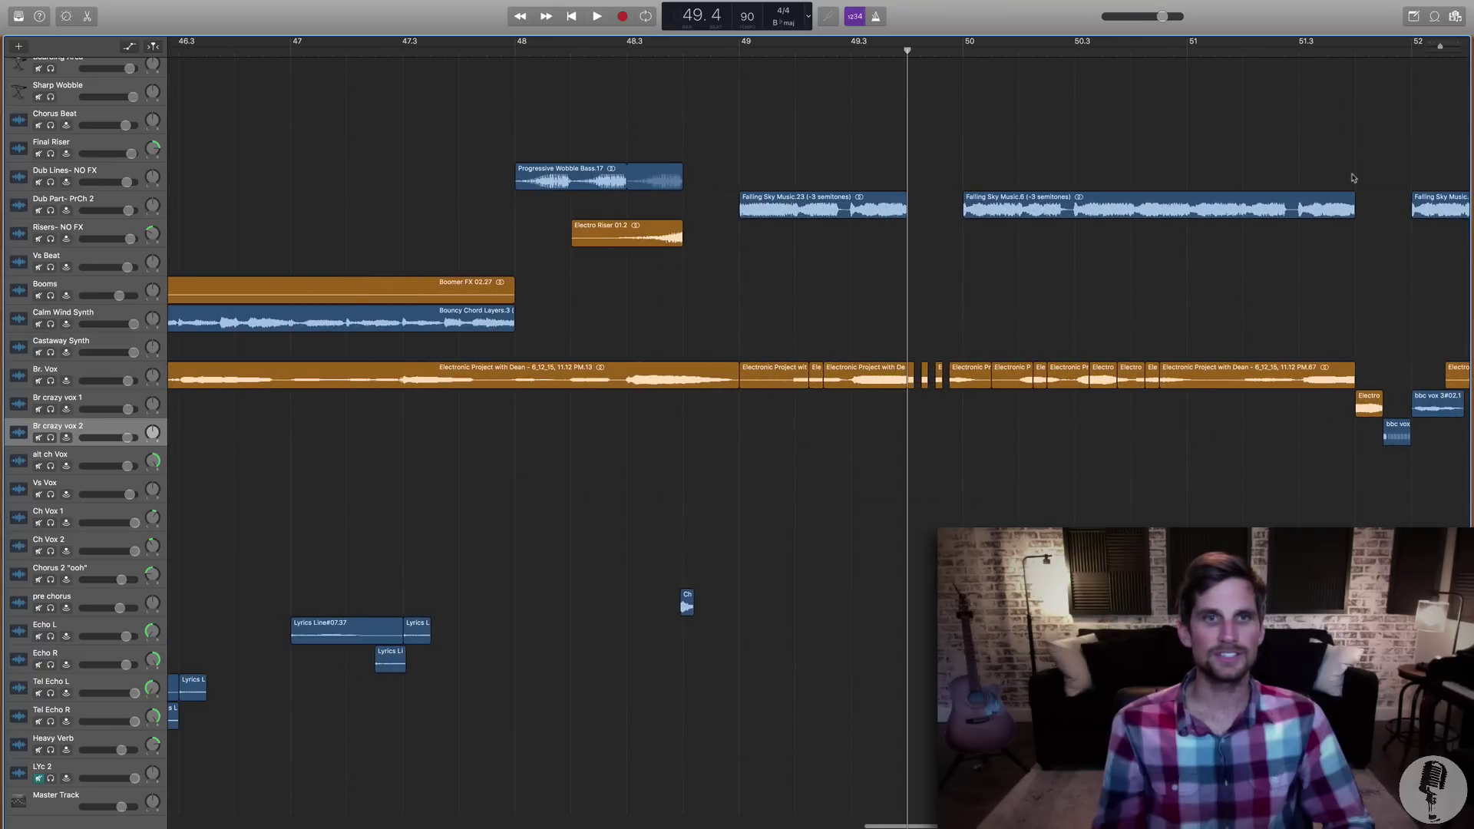
key(super+Right)
key(super+Right)
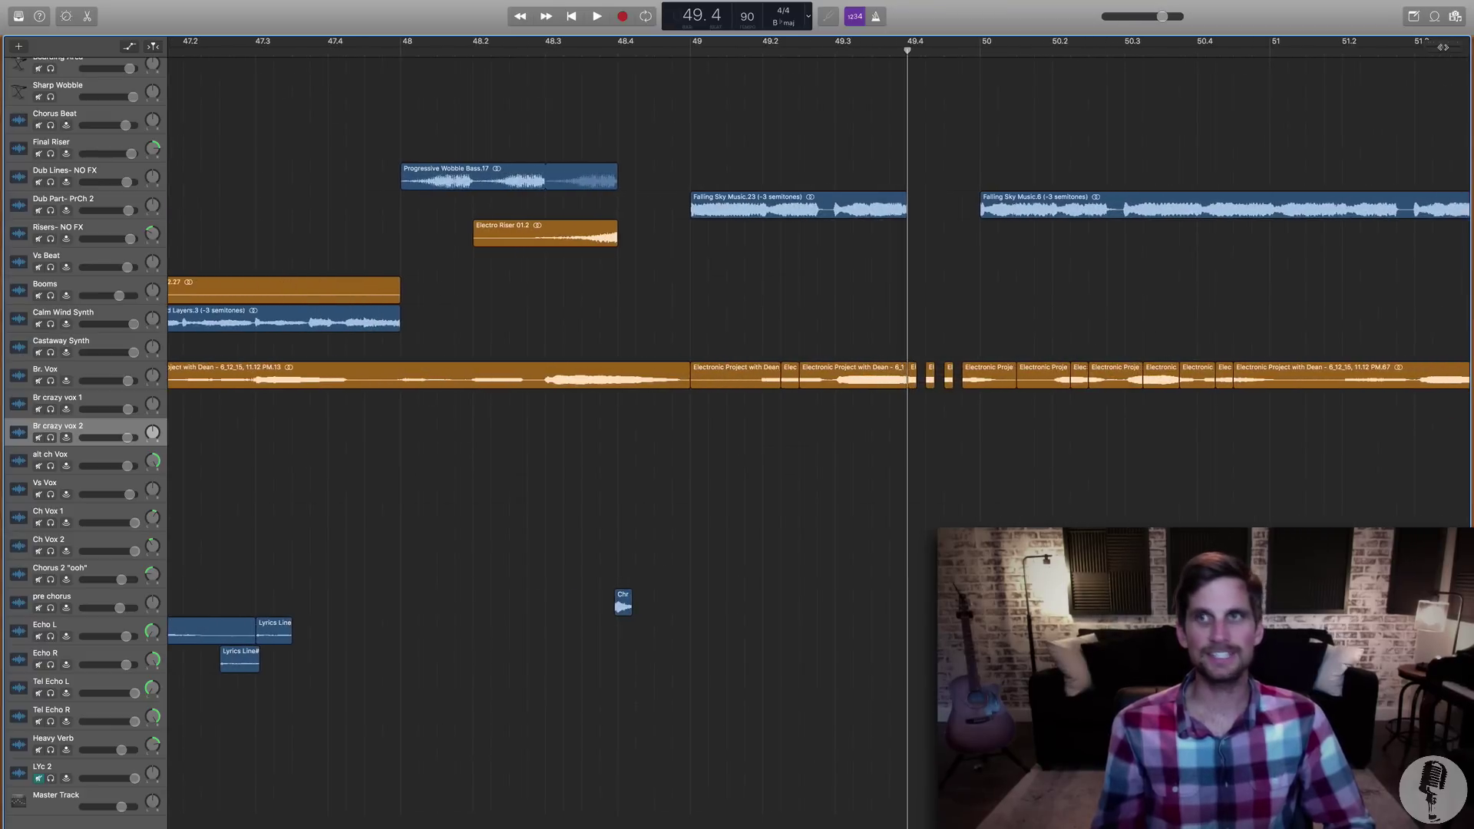
Try deleting the small stutter pieces and extending the earlier region across the gap, then undo it.
mouse_move(925, 355)
mouse_down()
mouse_move(1025, 388)
mouse_move(997, 415)
mouse_move(922, 374)
mouse_up()
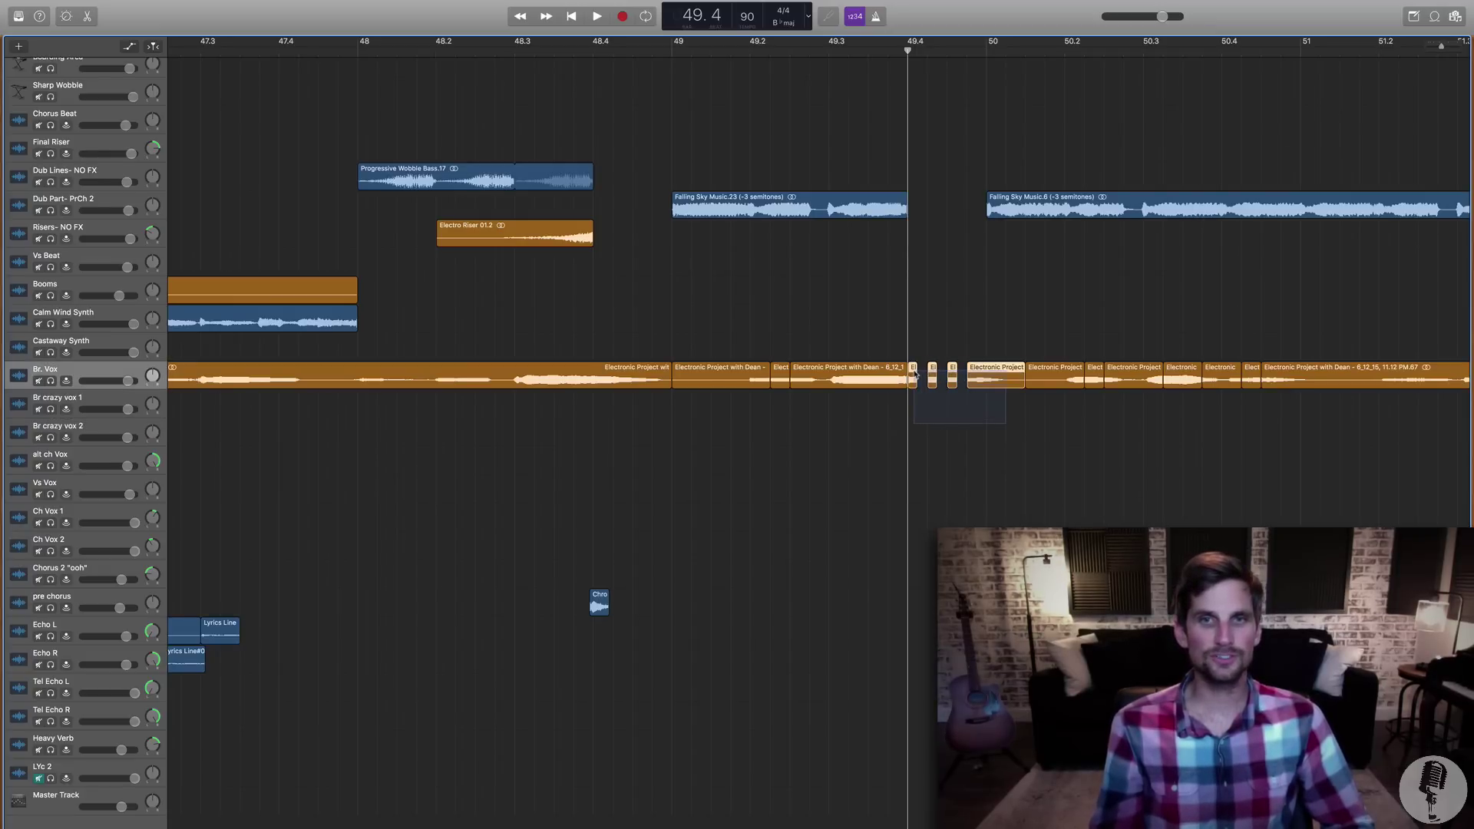
key(Delete)
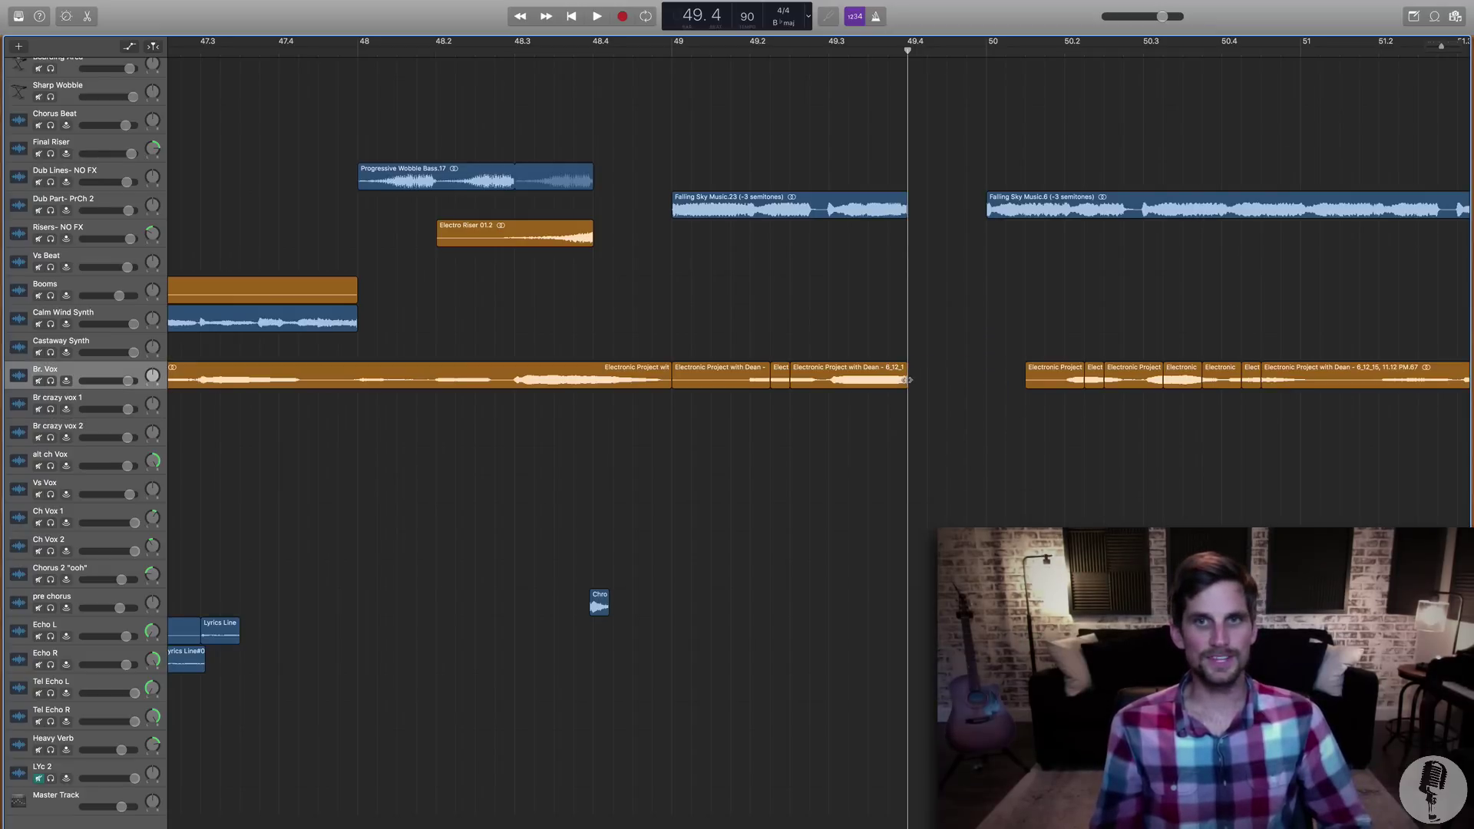
click(906, 380)
drag(954, 381, 1025, 382)
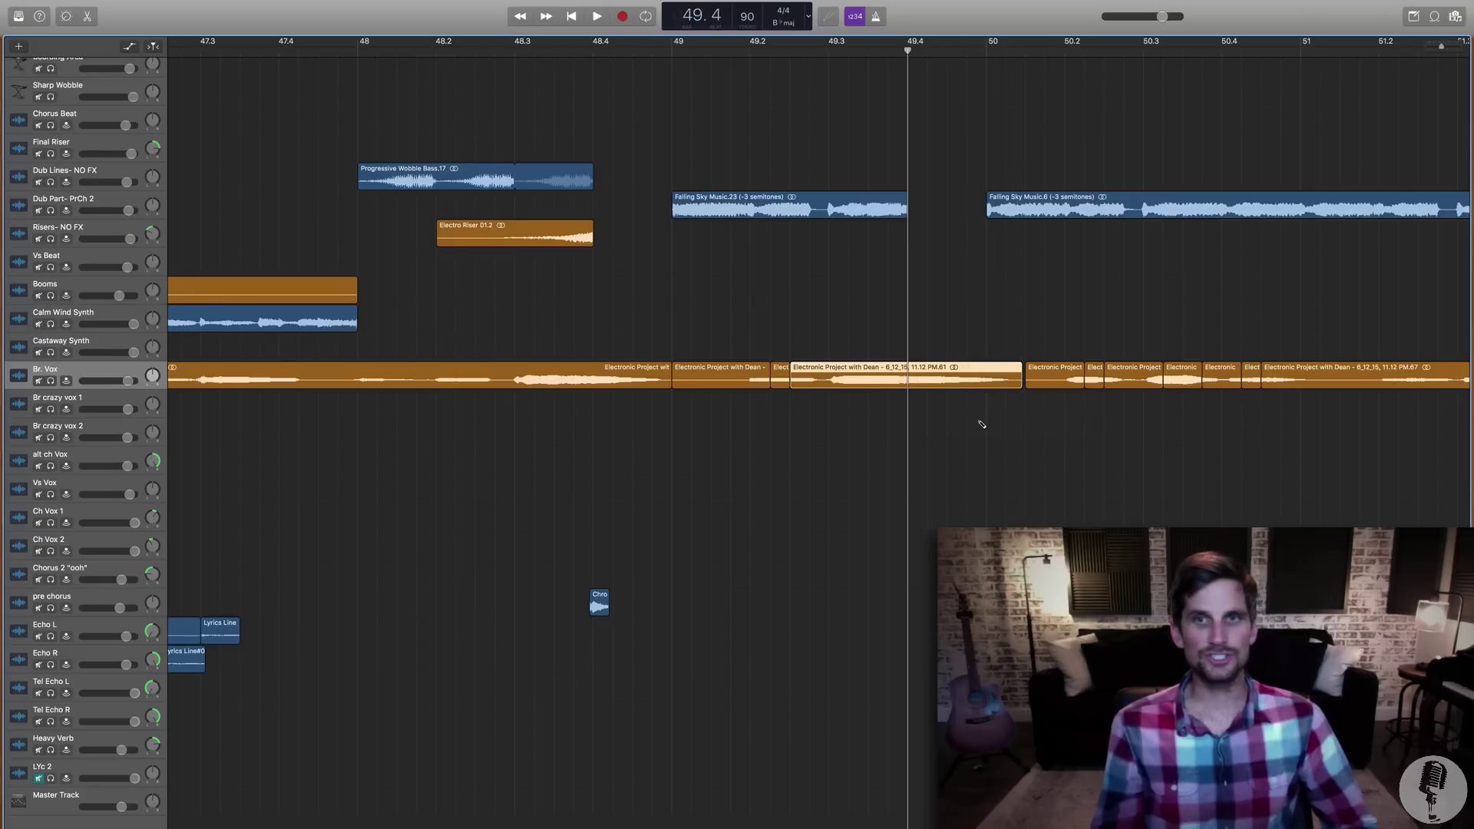
key(super+z)
key(super+z)
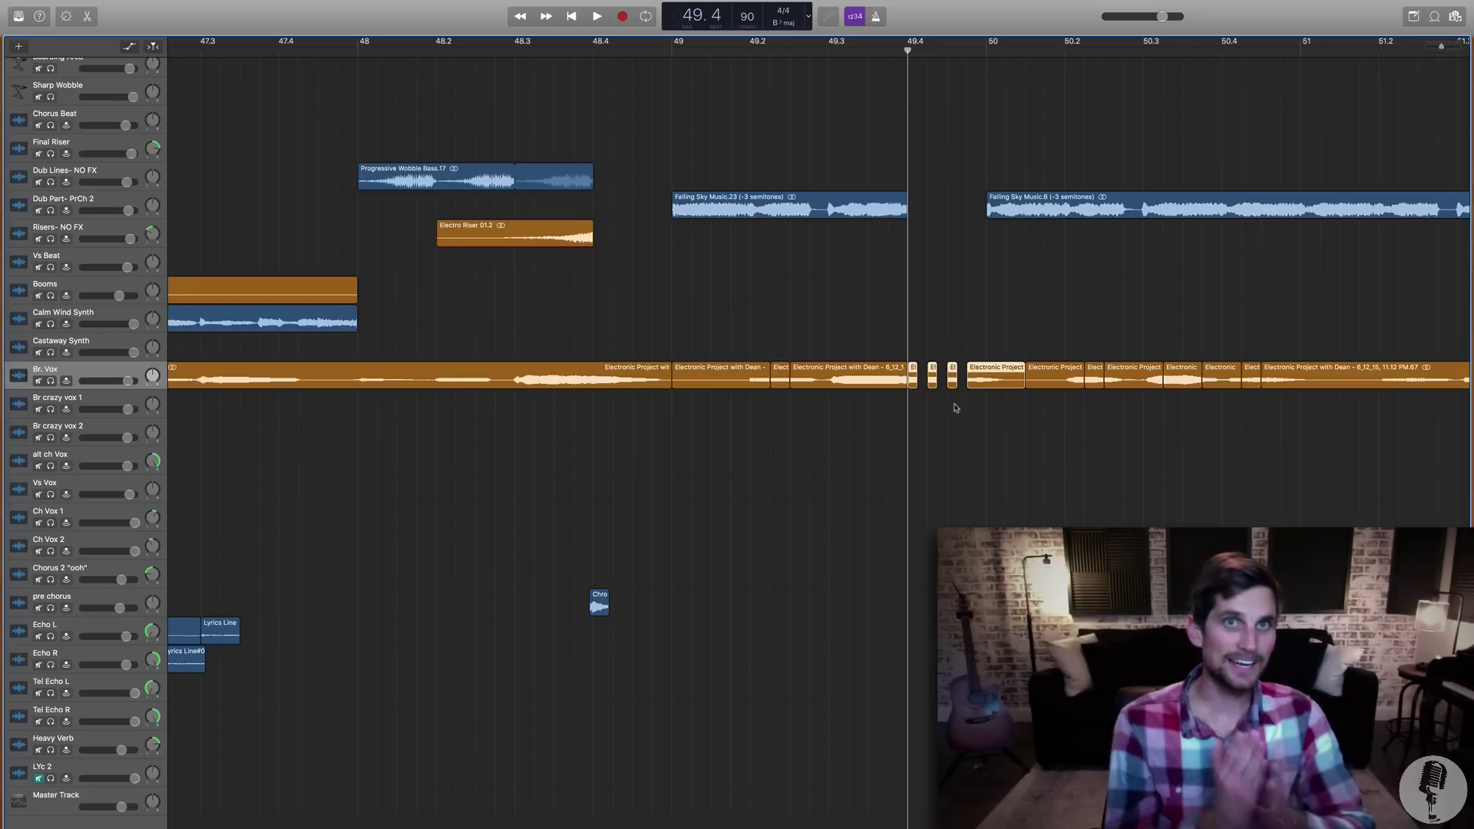
Solo Br. Vox, audition the vocal, and return the playhead to bar 49.4.
click(50, 380)
click(811, 115)
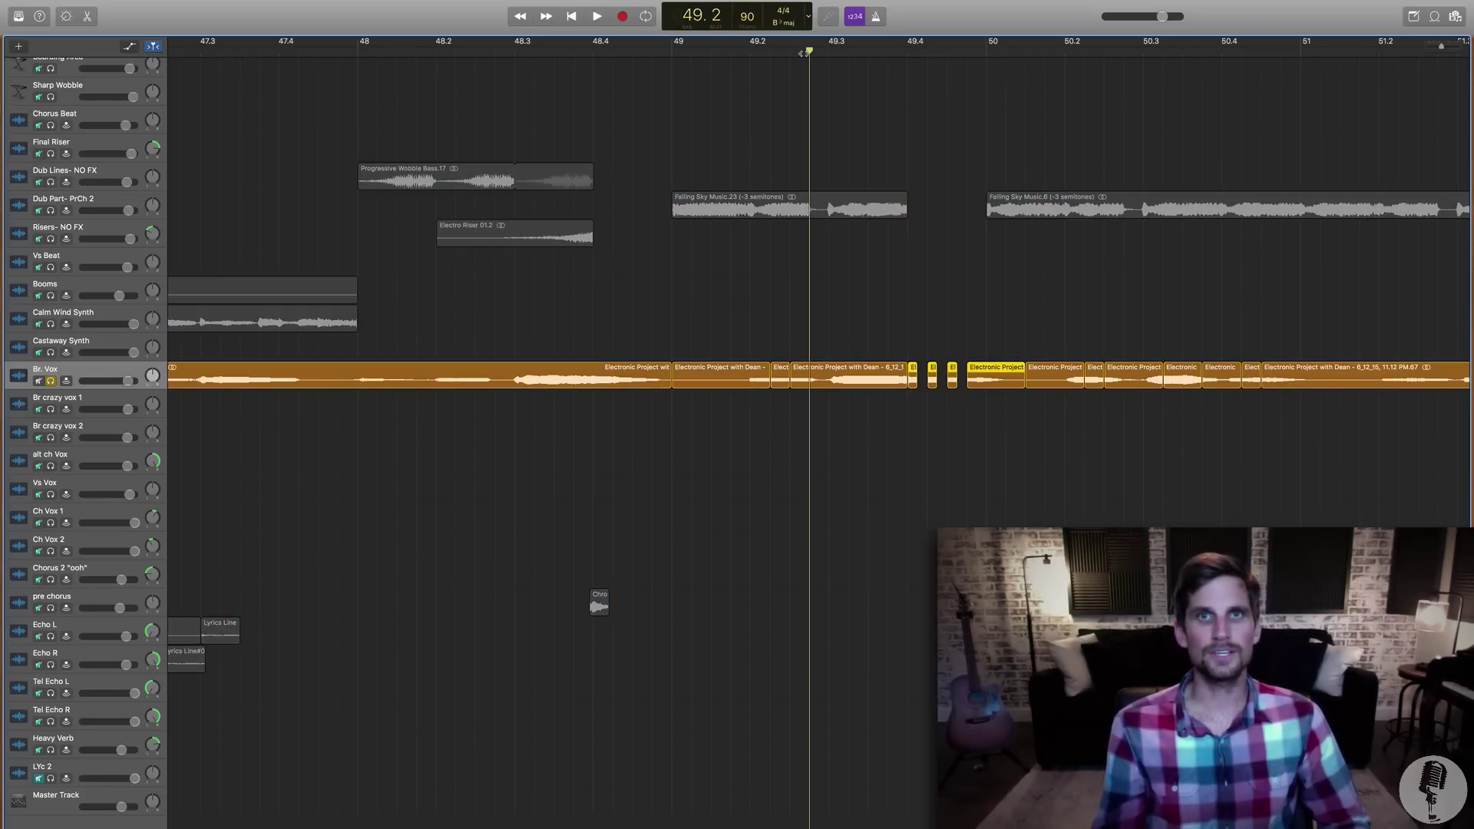
key(space)
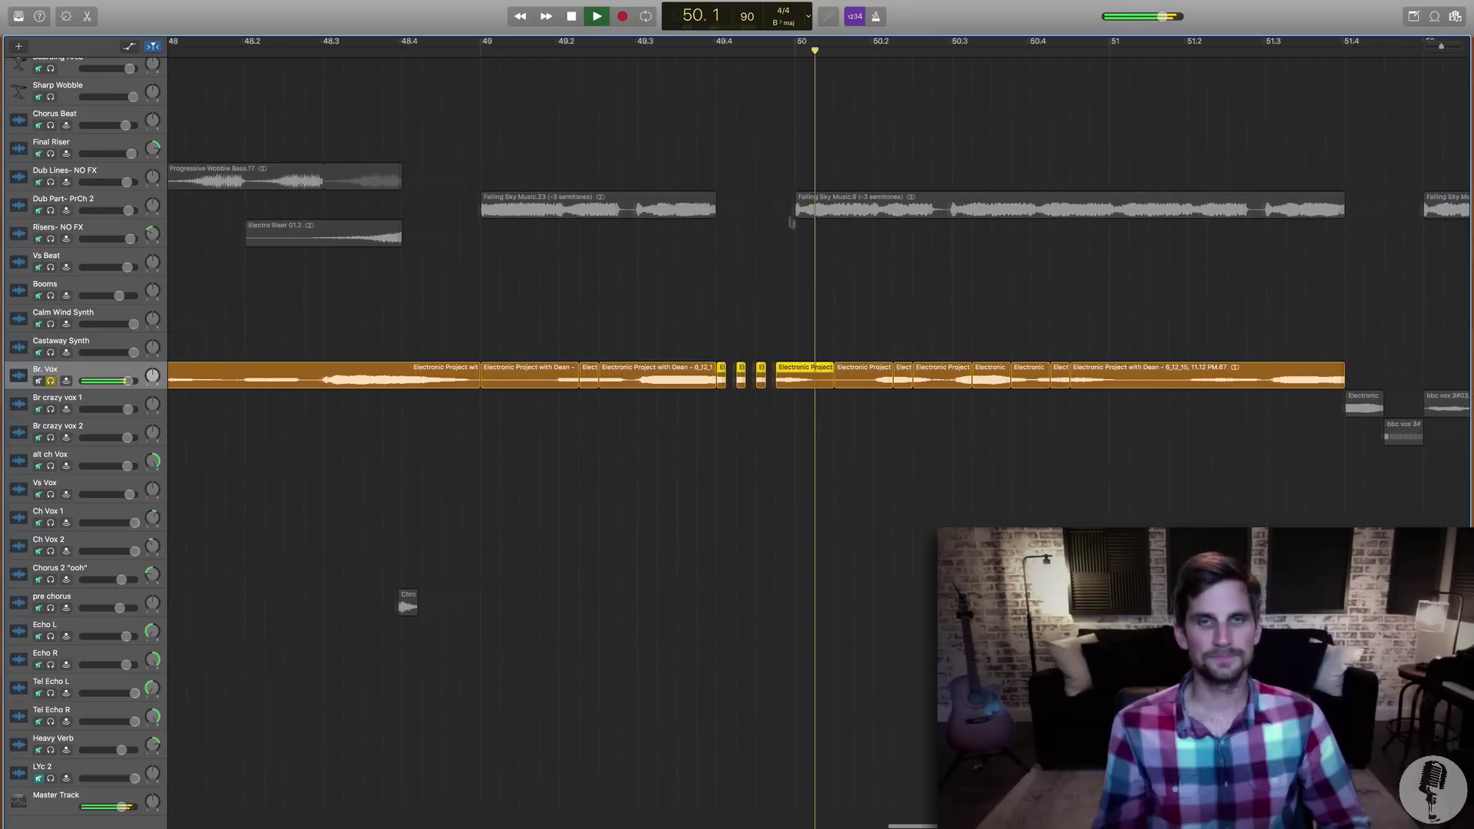
key(space)
click(704, 52)
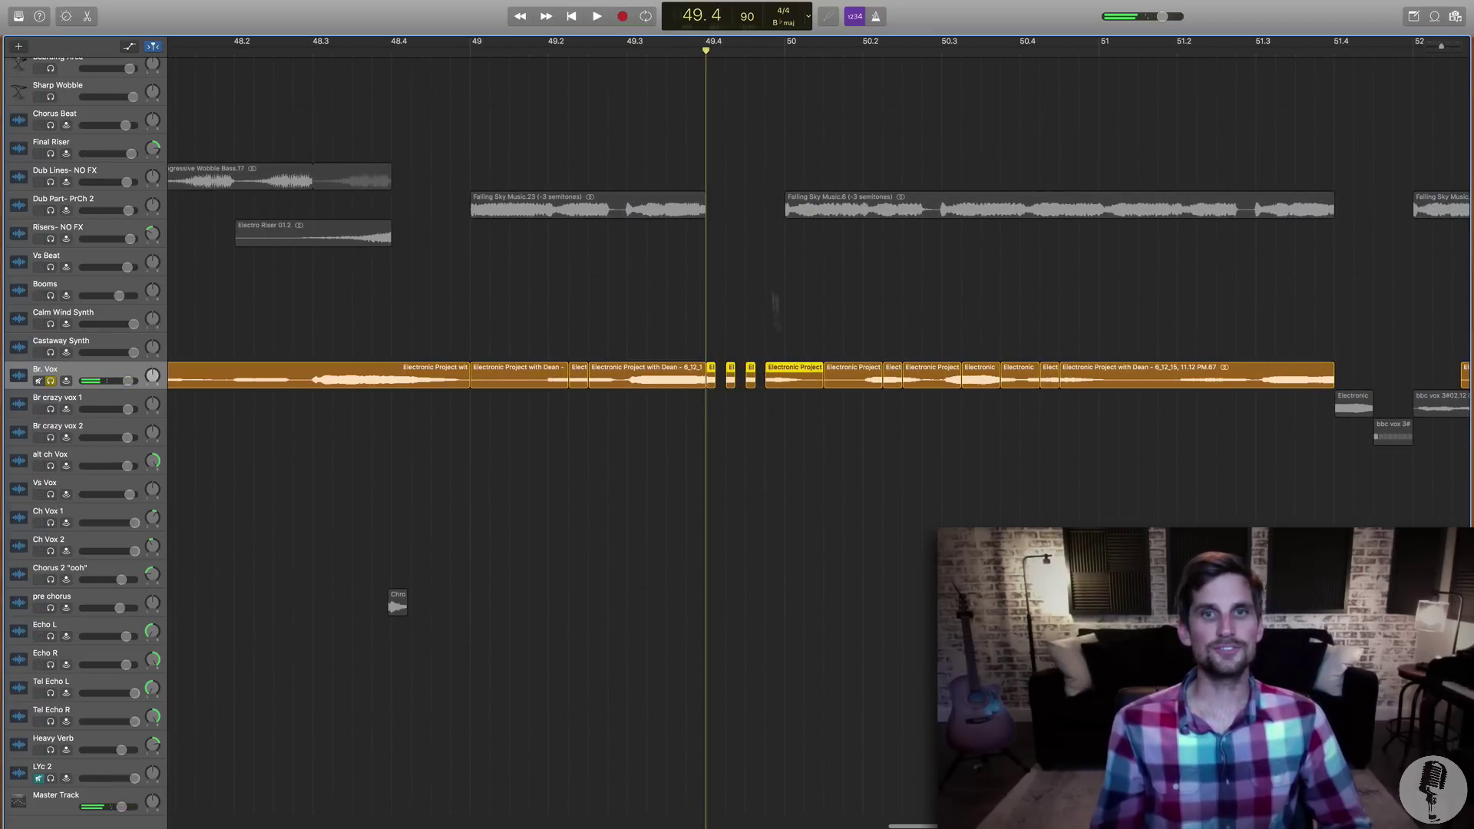
Delete the old stutter pieces and split the vocal at four successive playhead positions.
drag(794, 417, 827, 387)
key(Delete)
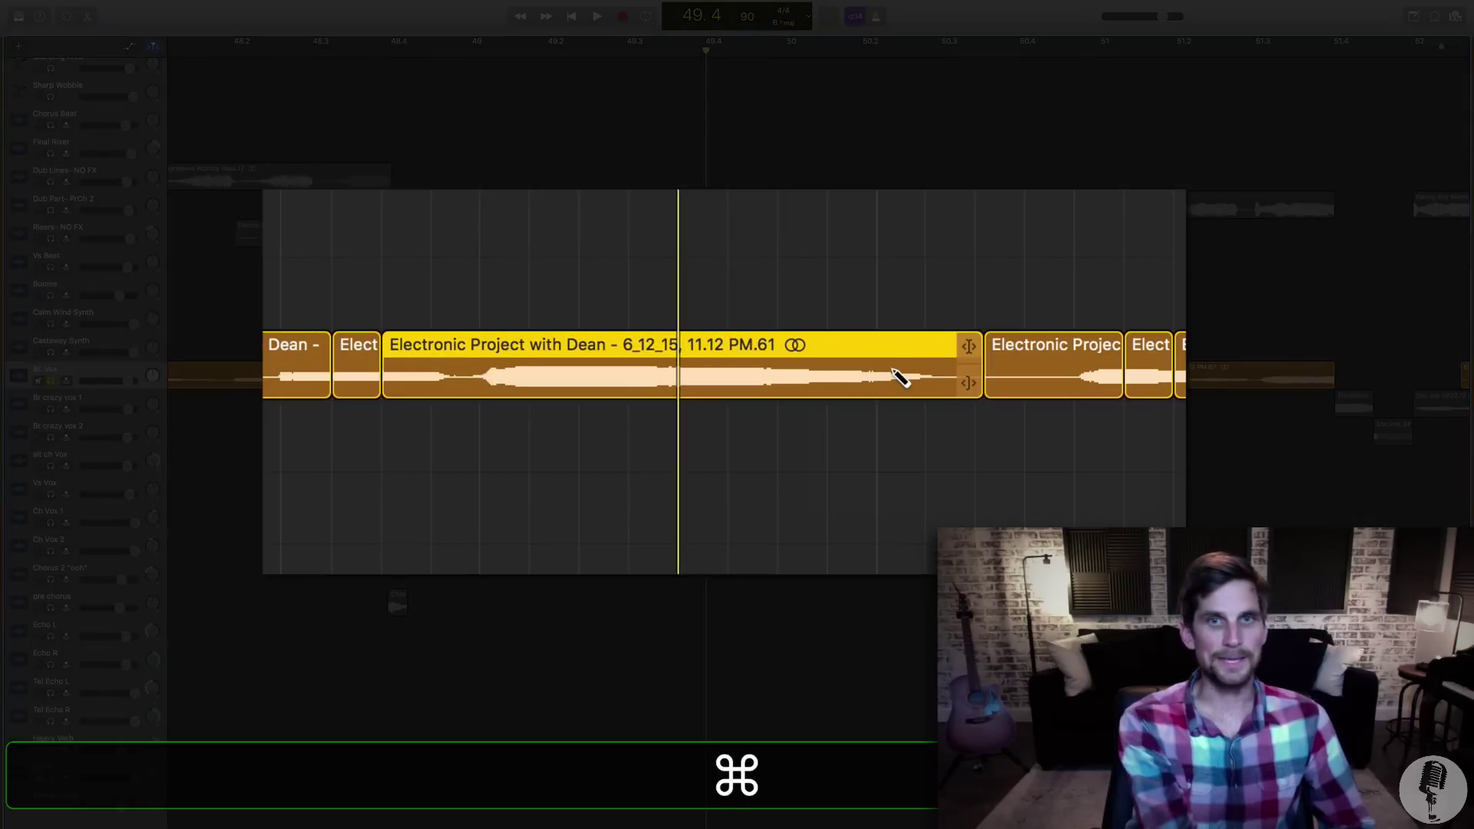
key(super+t)
click(725, 46)
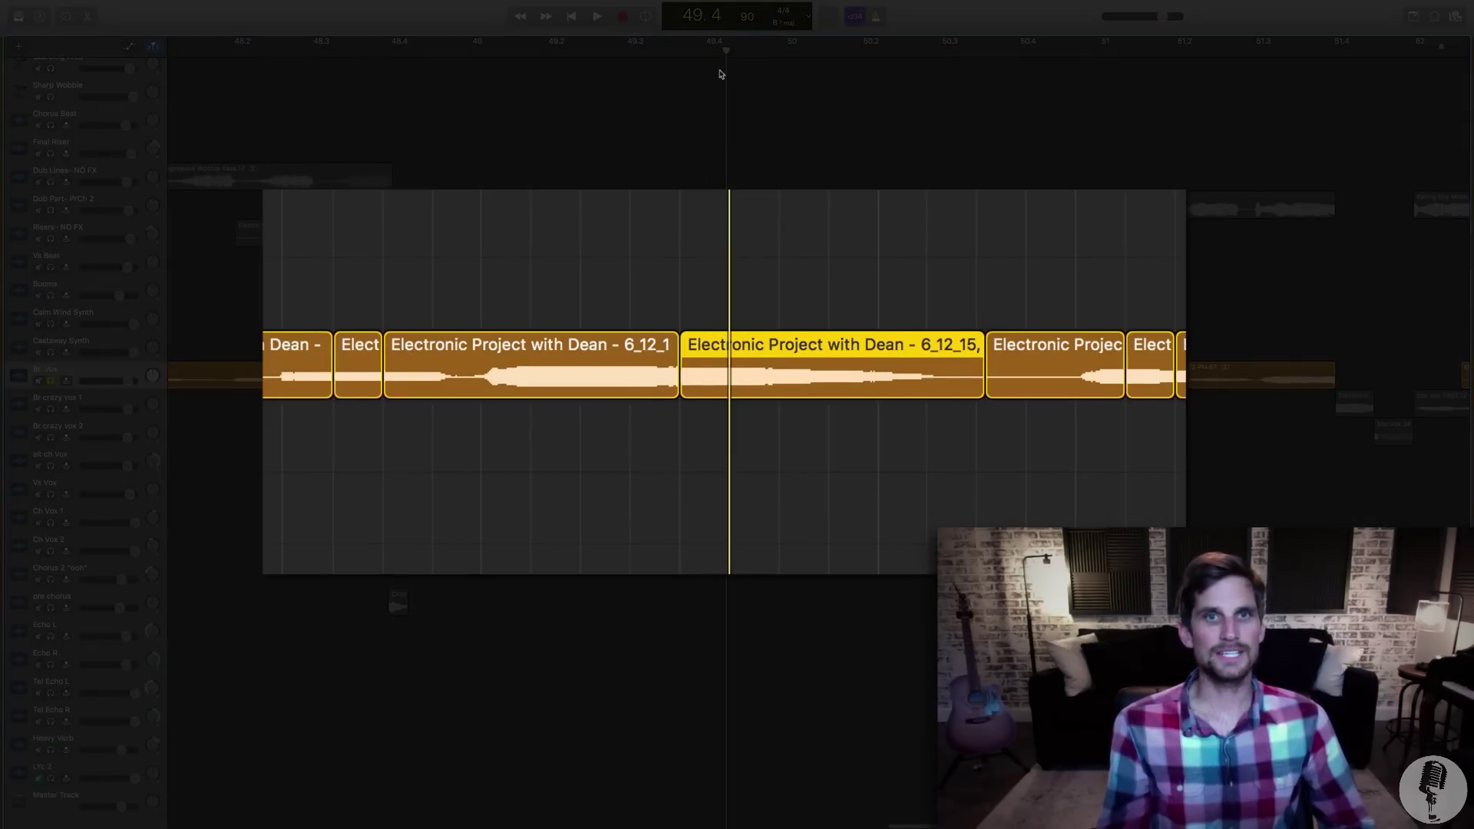
key(super+t)
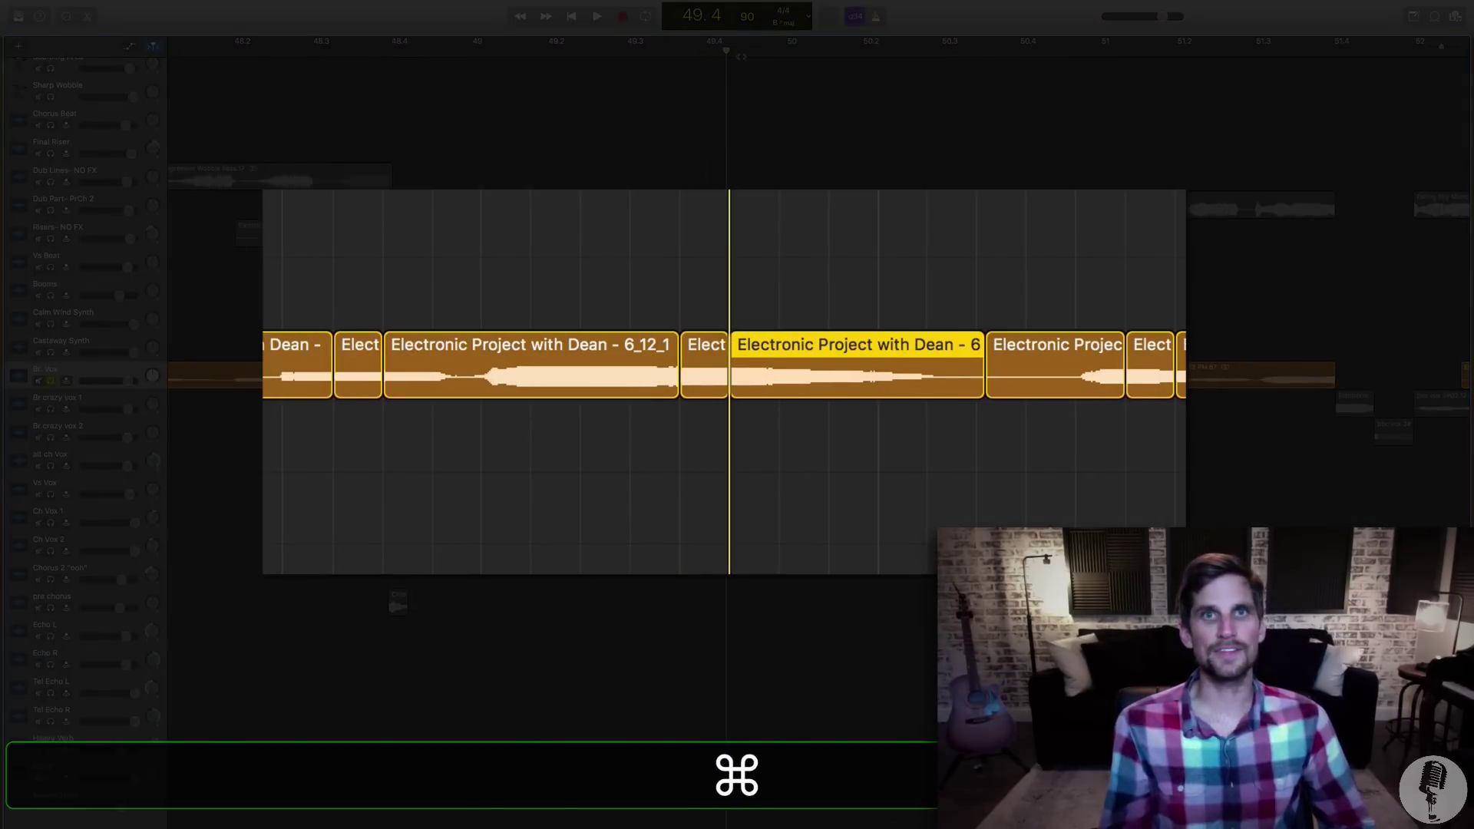
click(746, 49)
key(super+t)
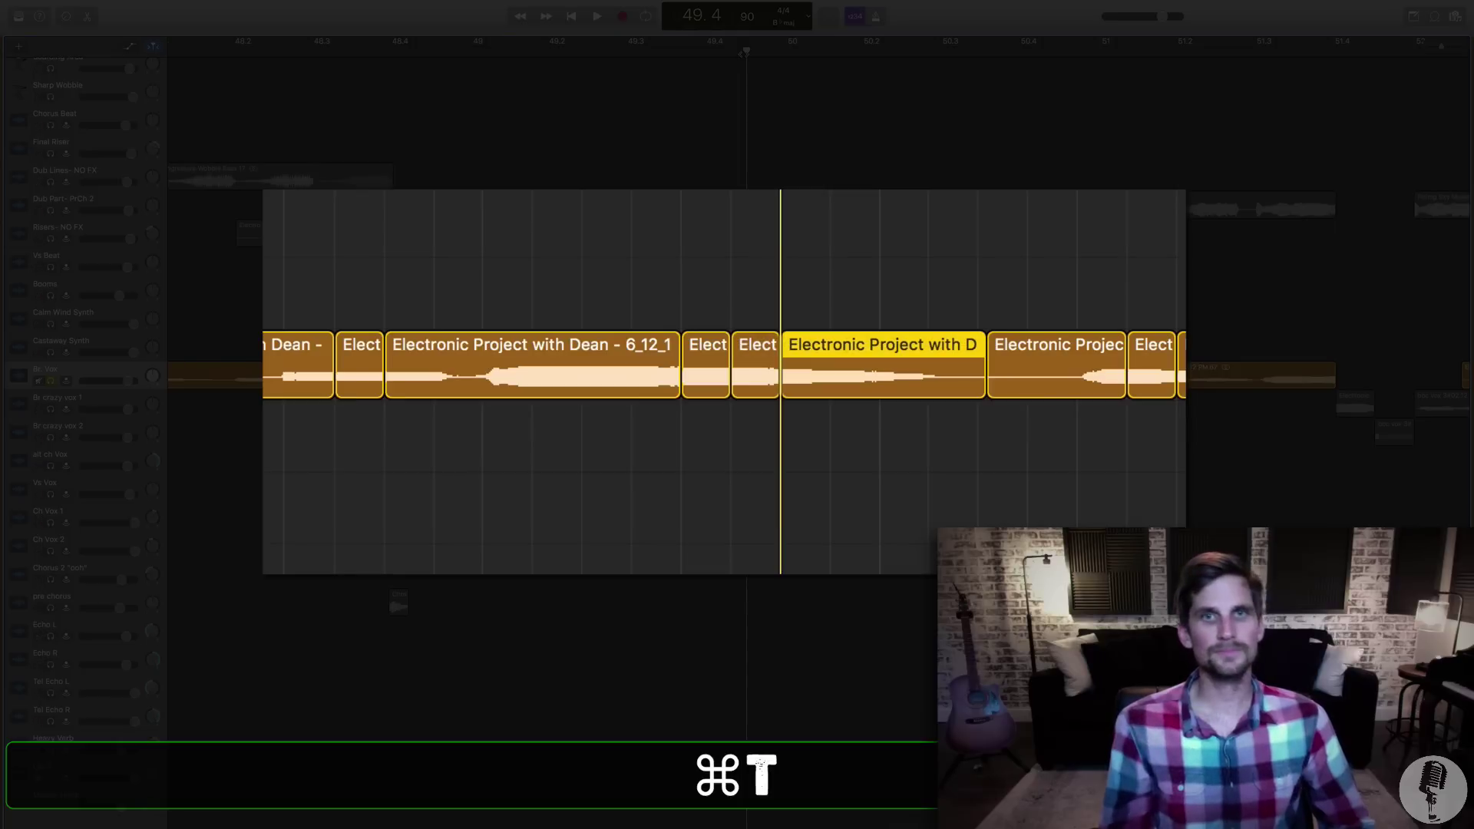
click(766, 49)
key(super+t)
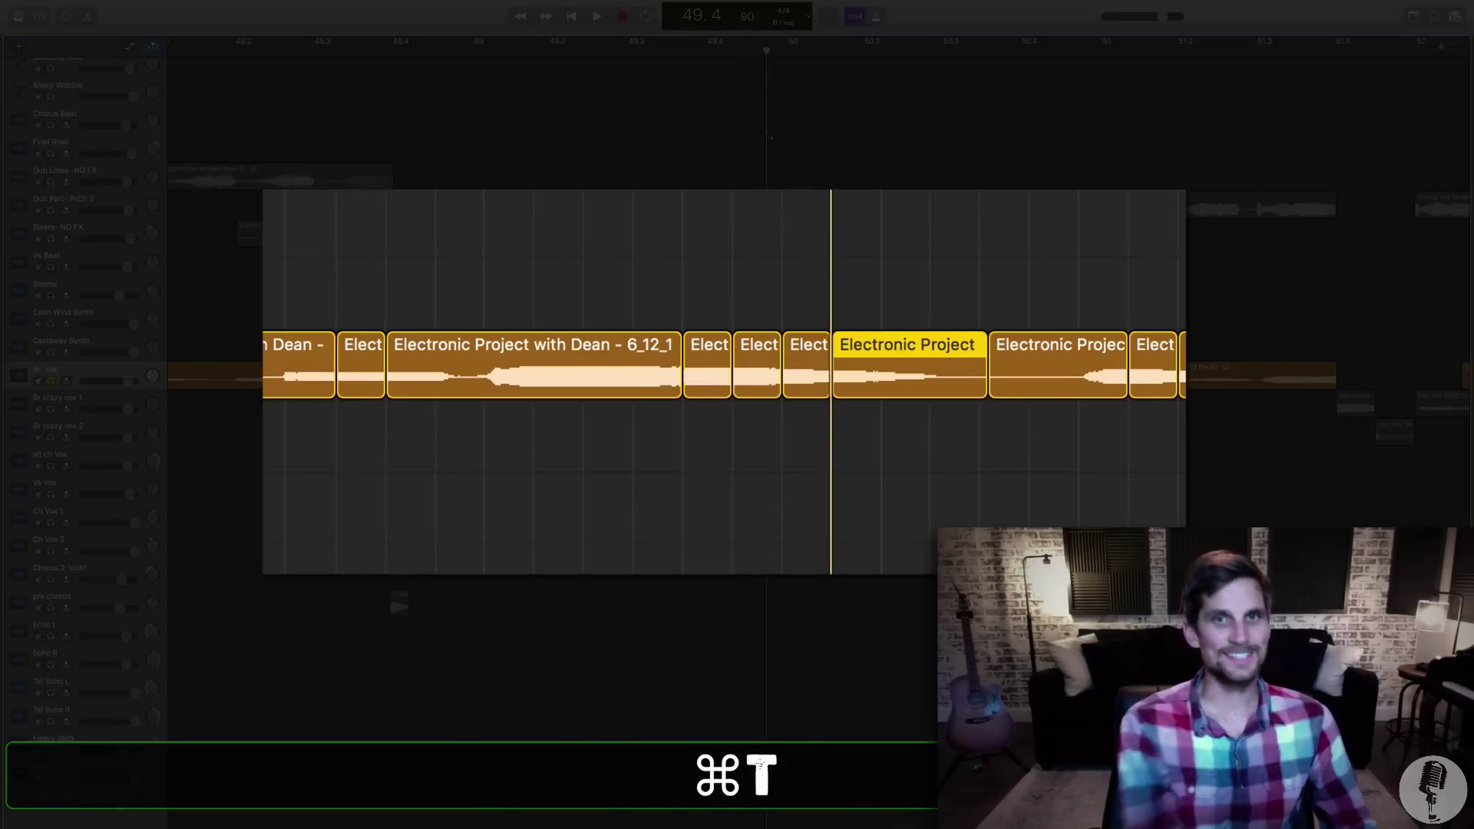
Cut out two of the new slivers to leave gaps in the vocal.
click(798, 381)
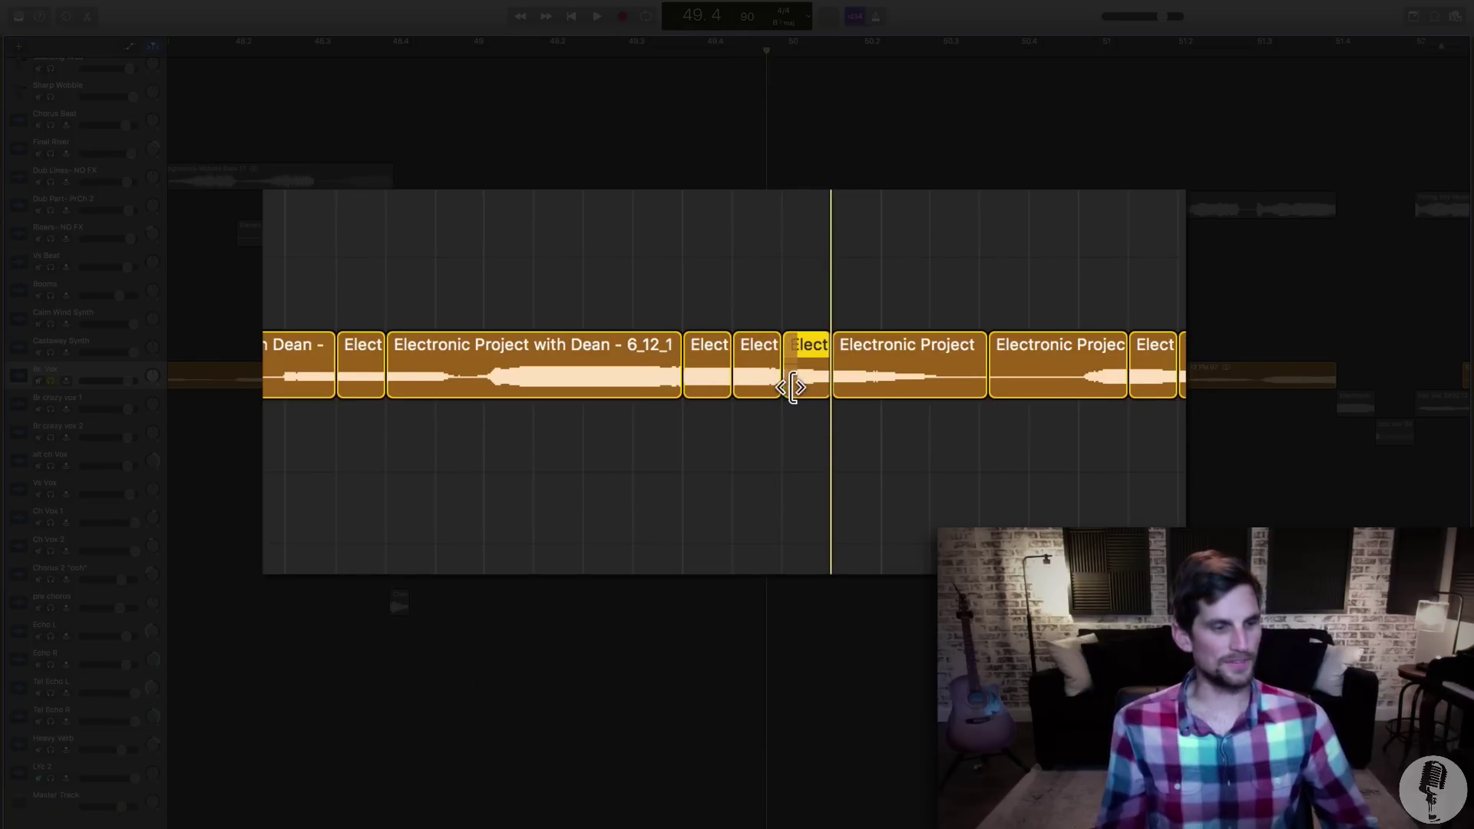
key(super+x)
click(698, 384)
key(super+x)
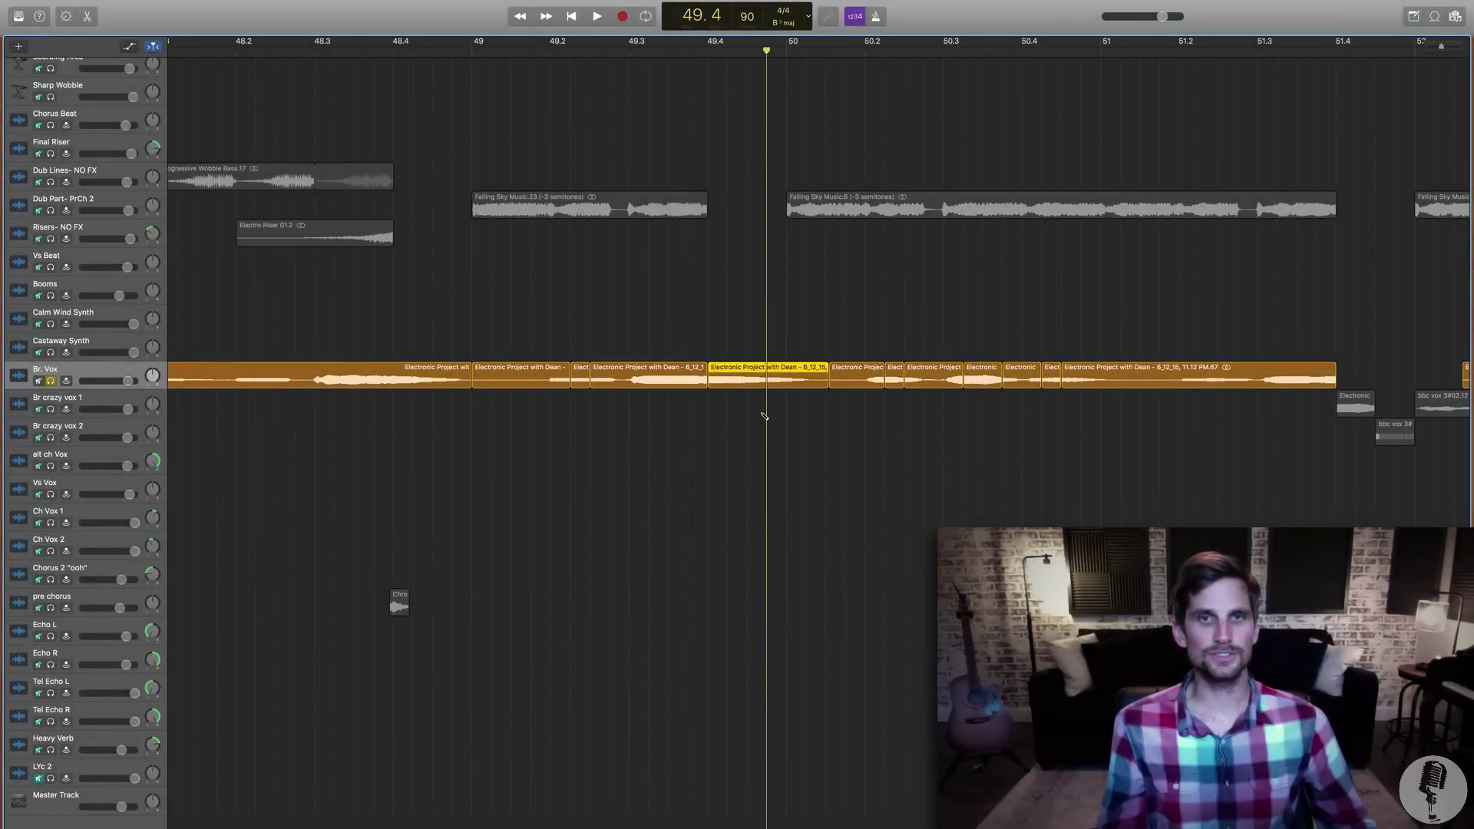
key(super+z)
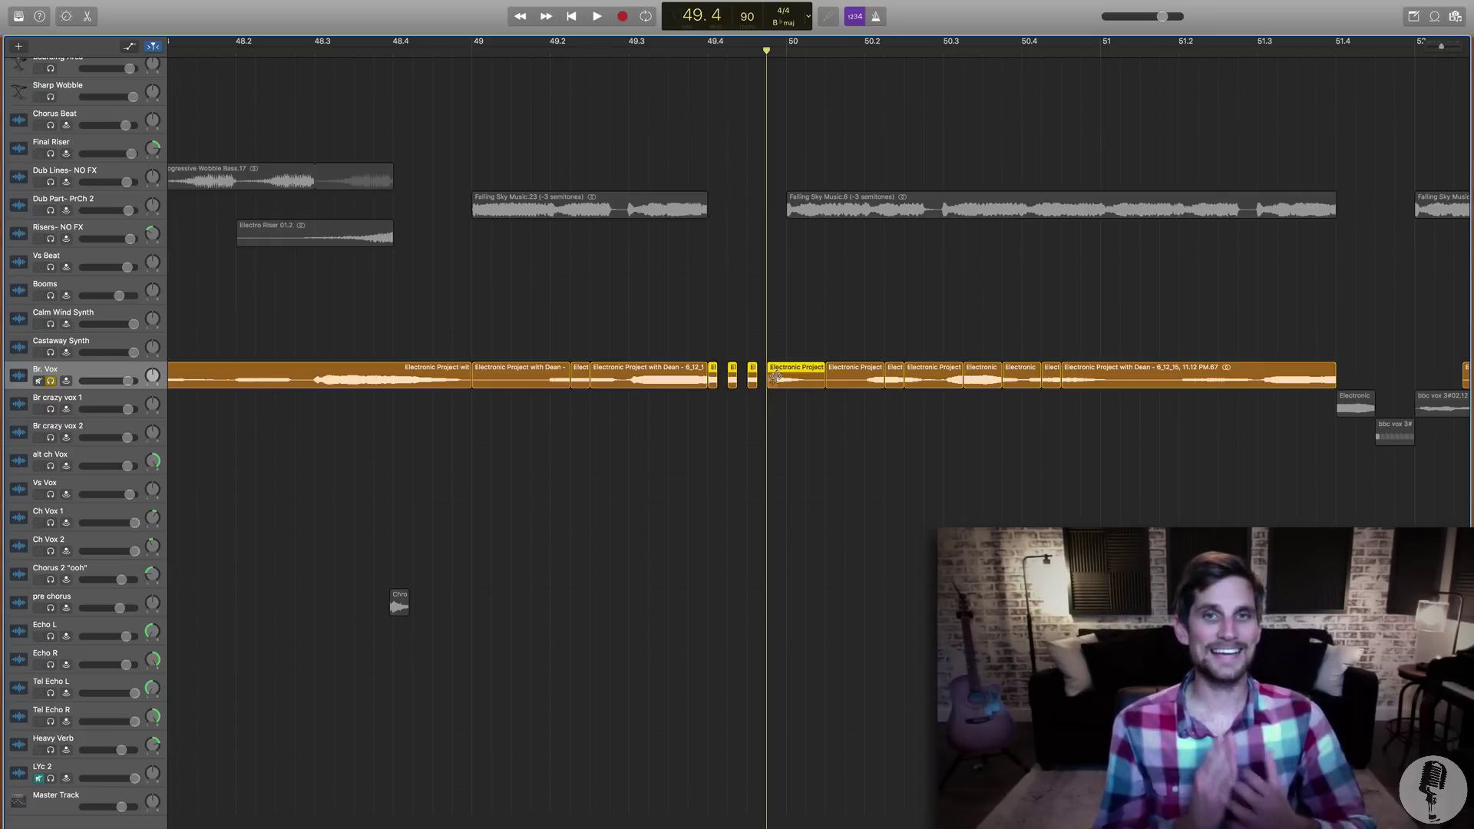
click(632, 61)
key(space)
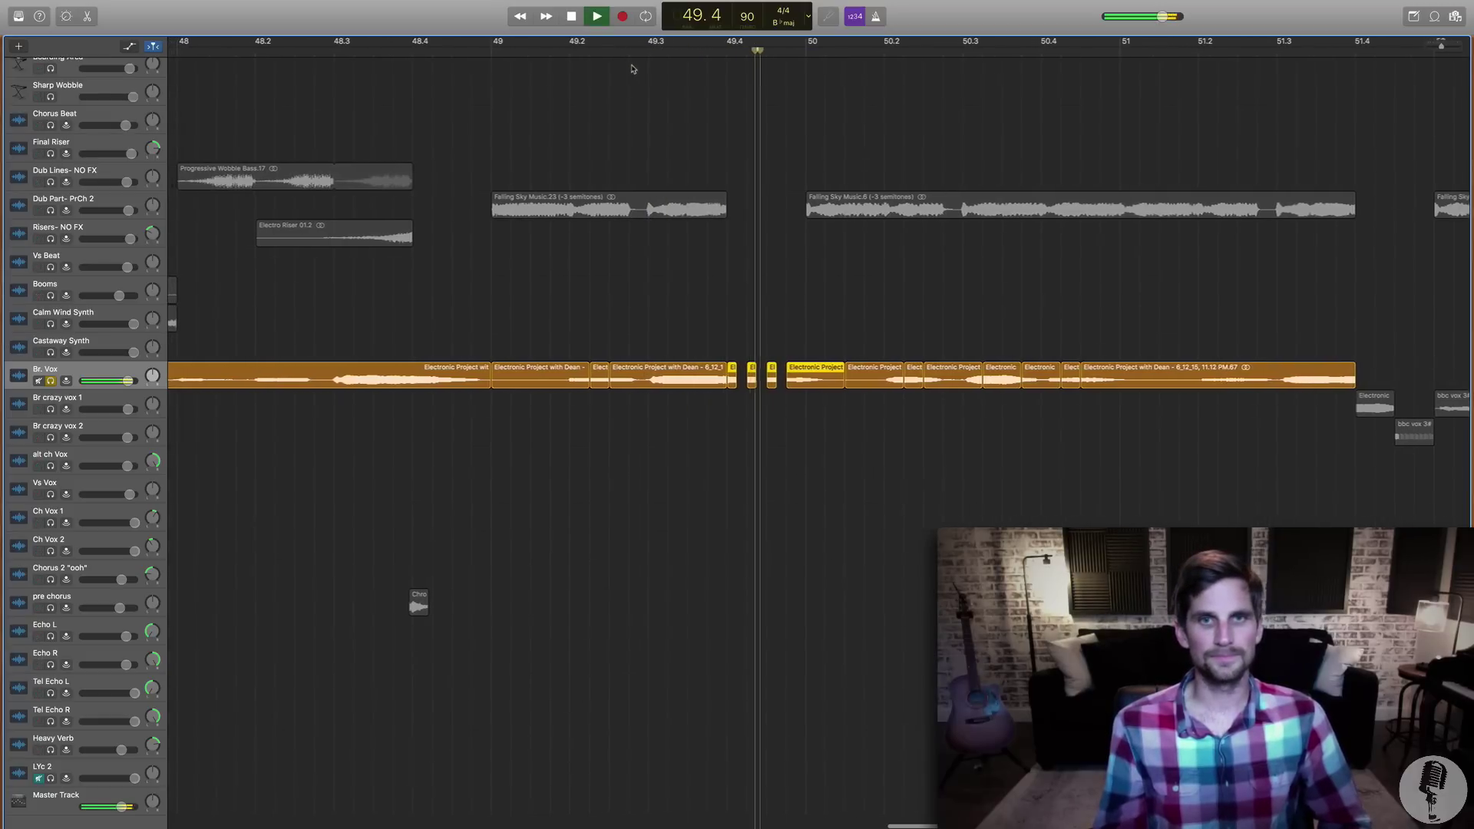
key(space)
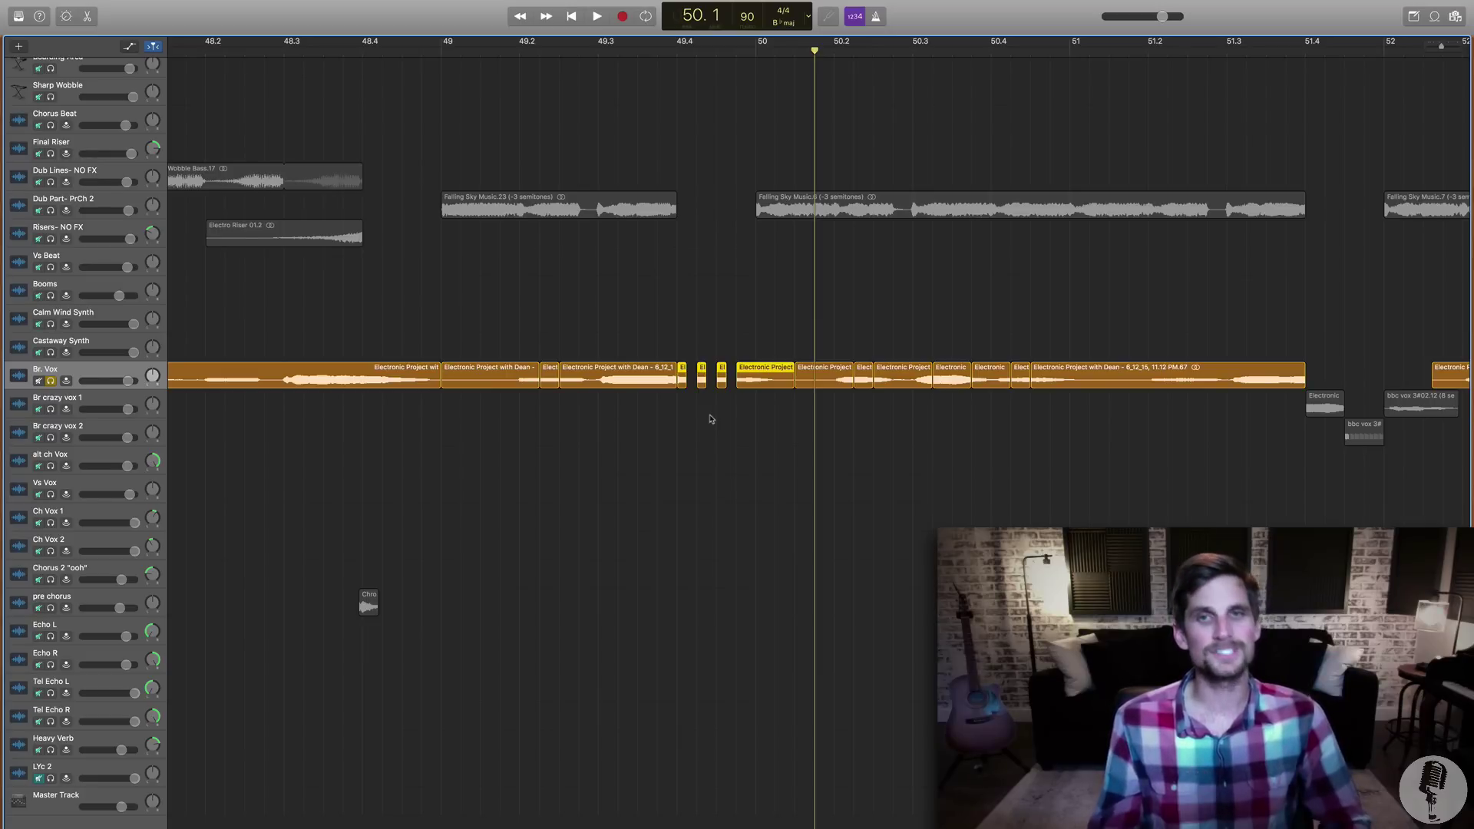
Solo Br crazy vox 1 and 2 and listen to them from bar 51.3.
scroll(711, 419, right, 10)
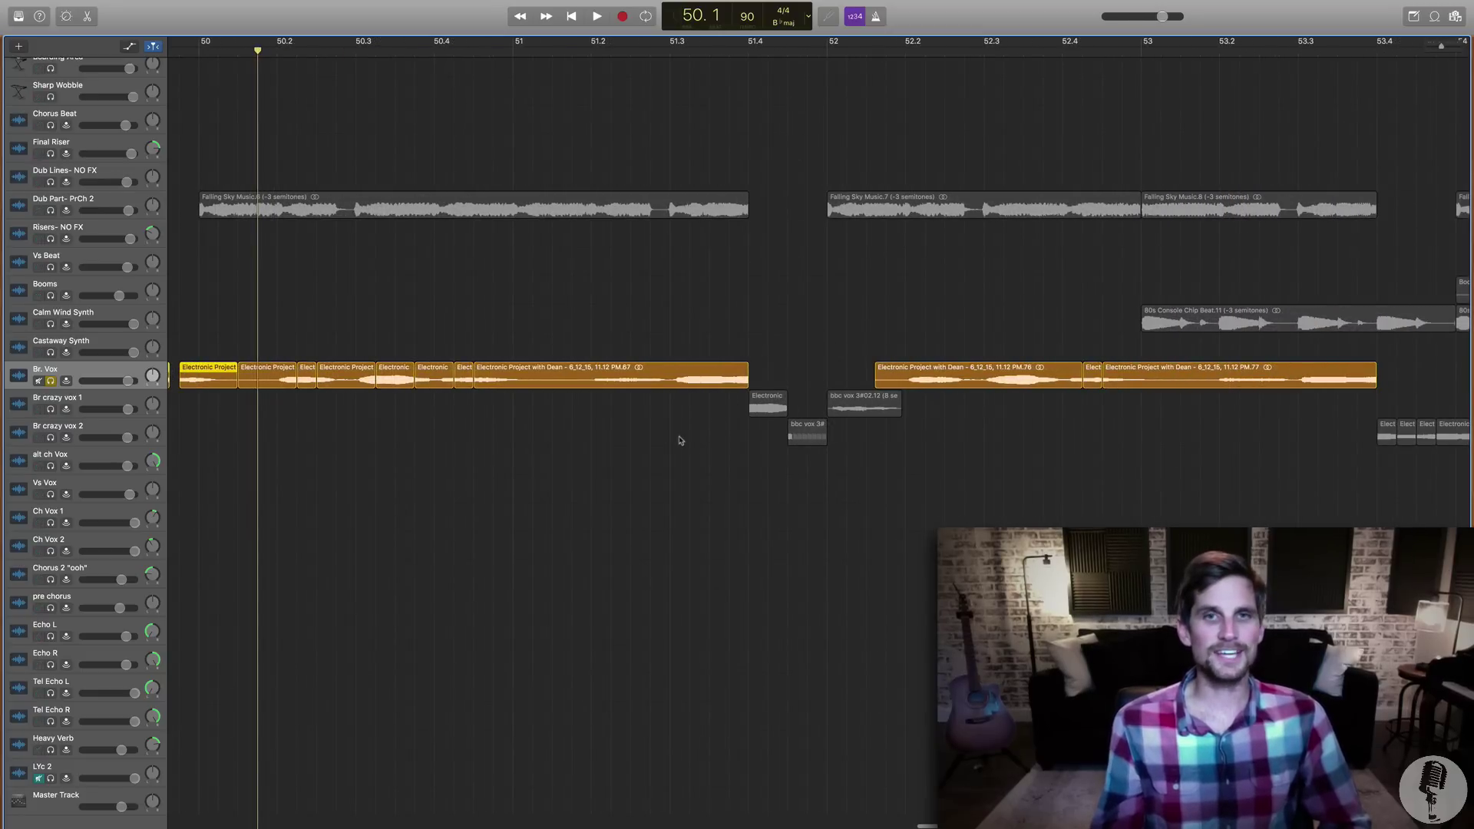
click(51, 409)
click(51, 438)
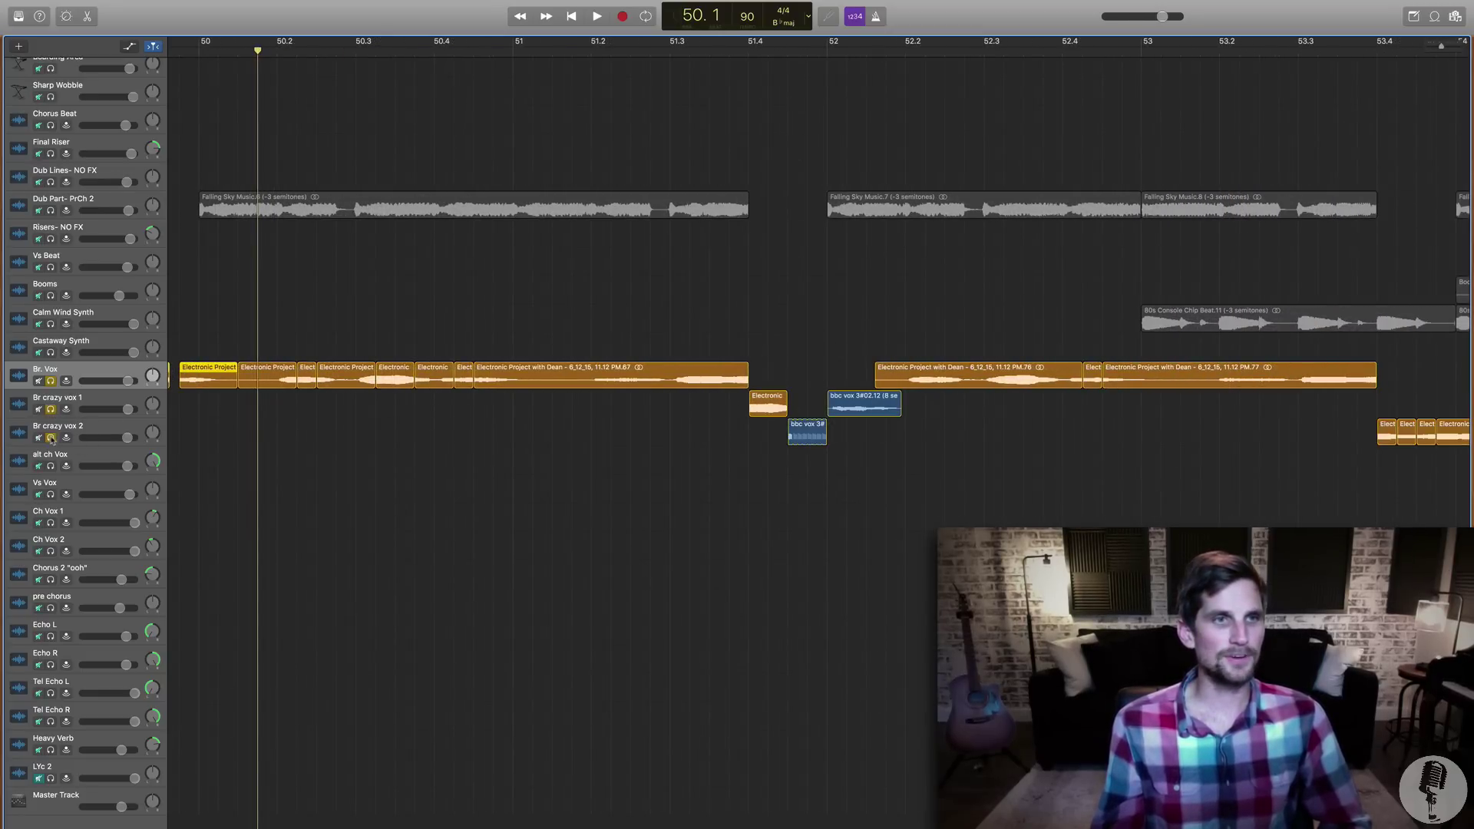
click(671, 63)
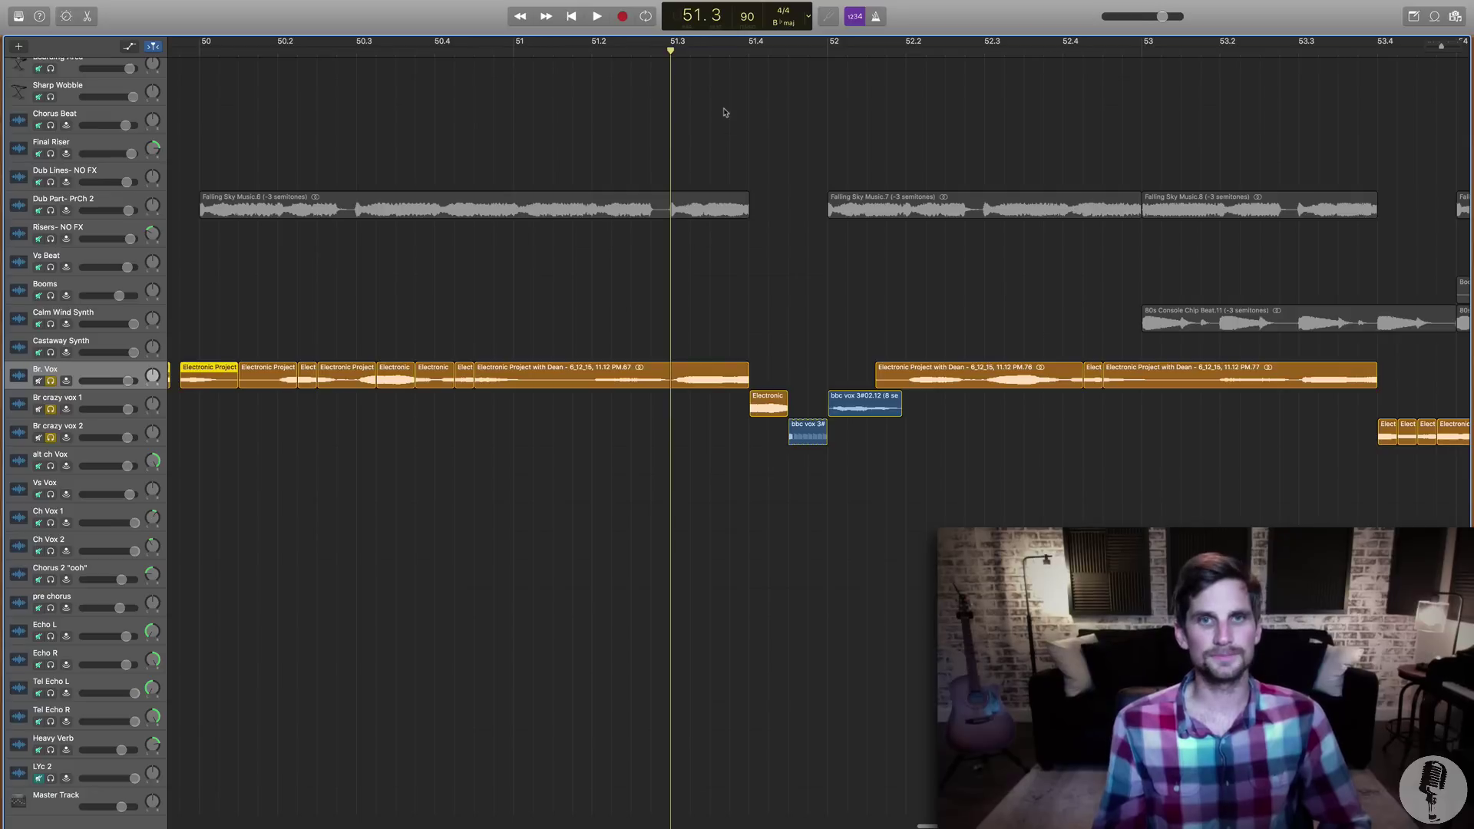
key(space)
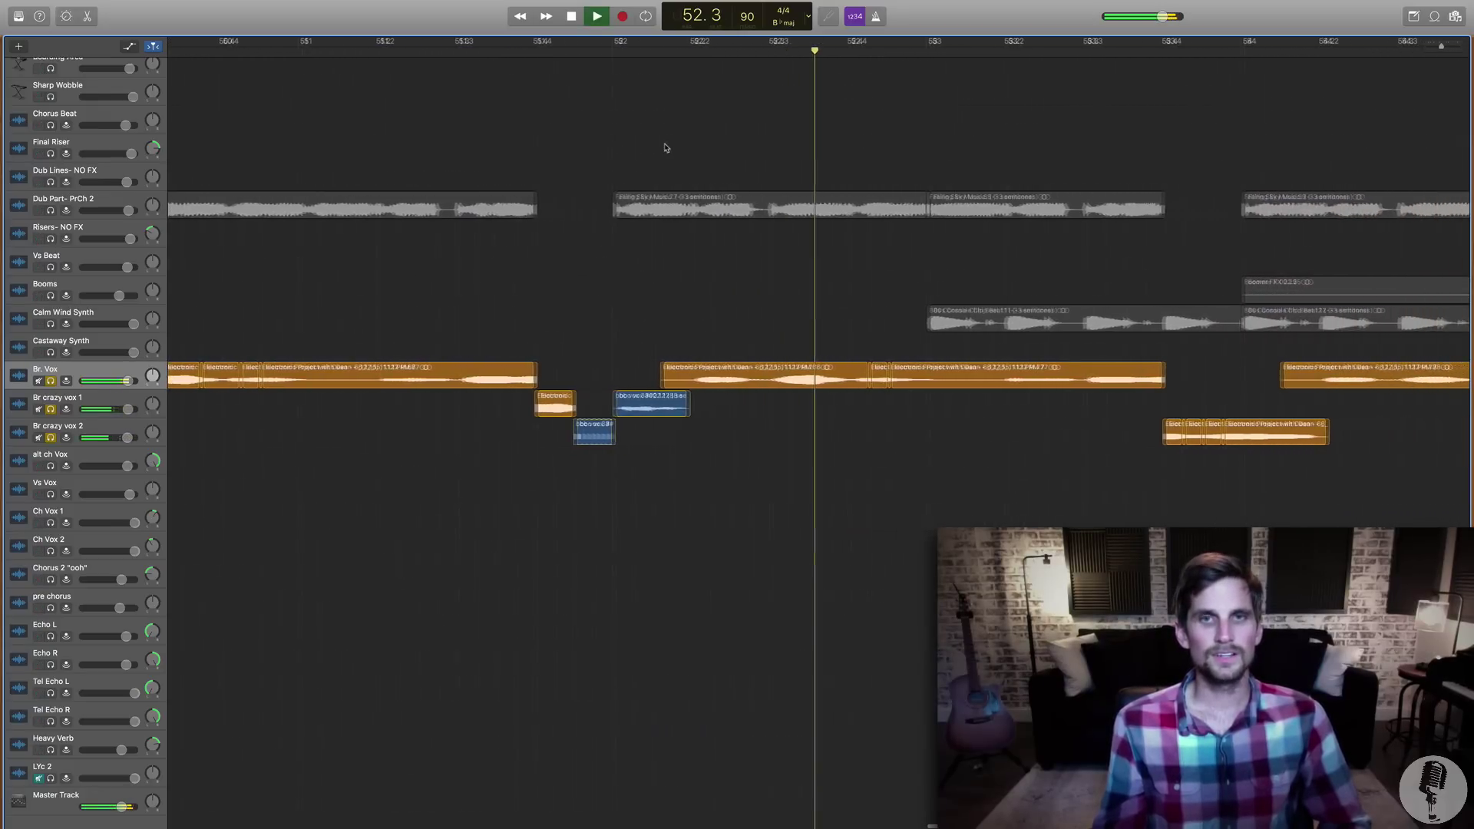
key(space)
Trim the bbc vox region on Br crazy vox 2 down to a thin sliver.
scroll(666, 147, left, 2)
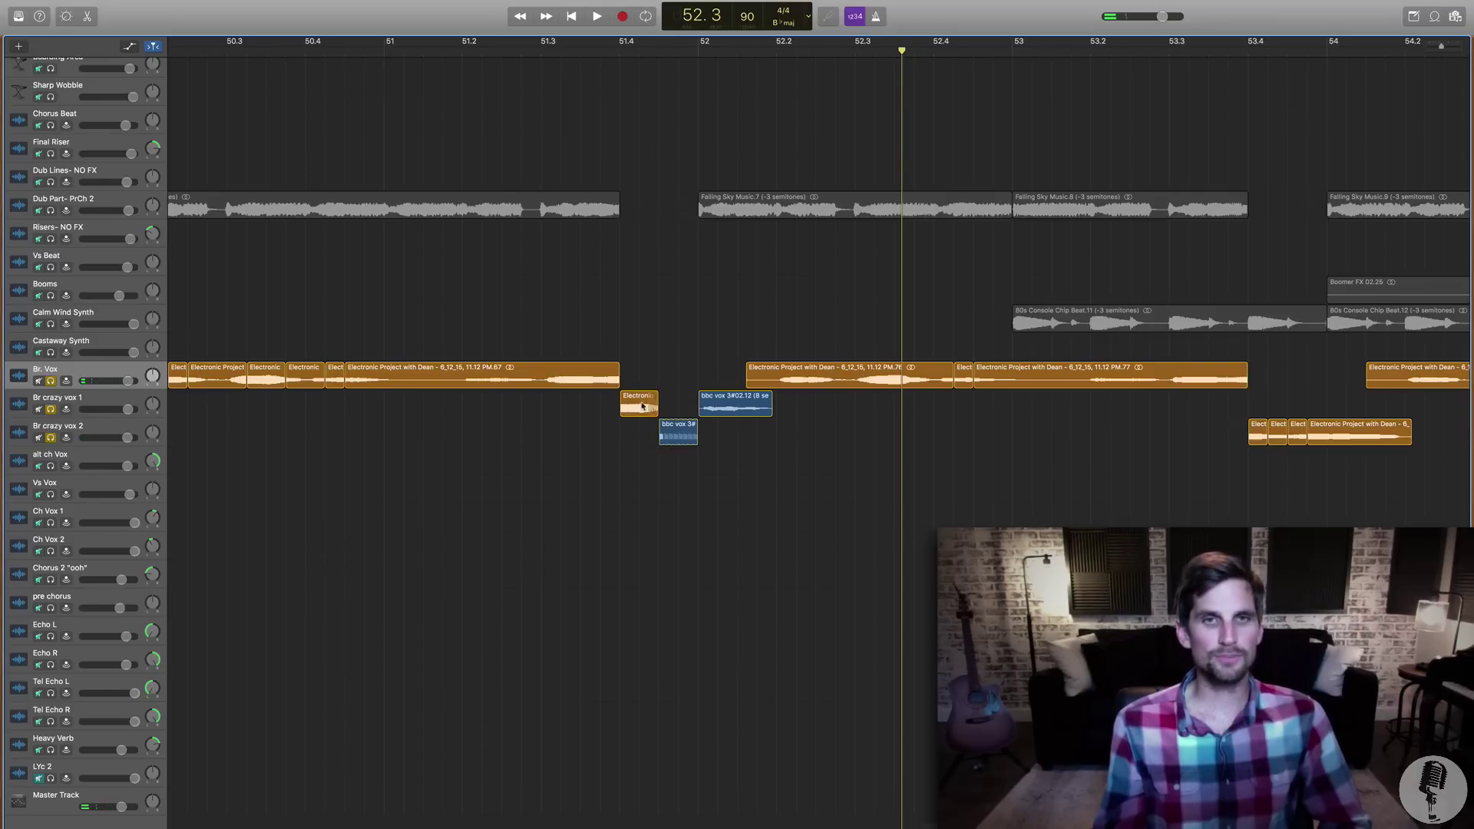
click(660, 441)
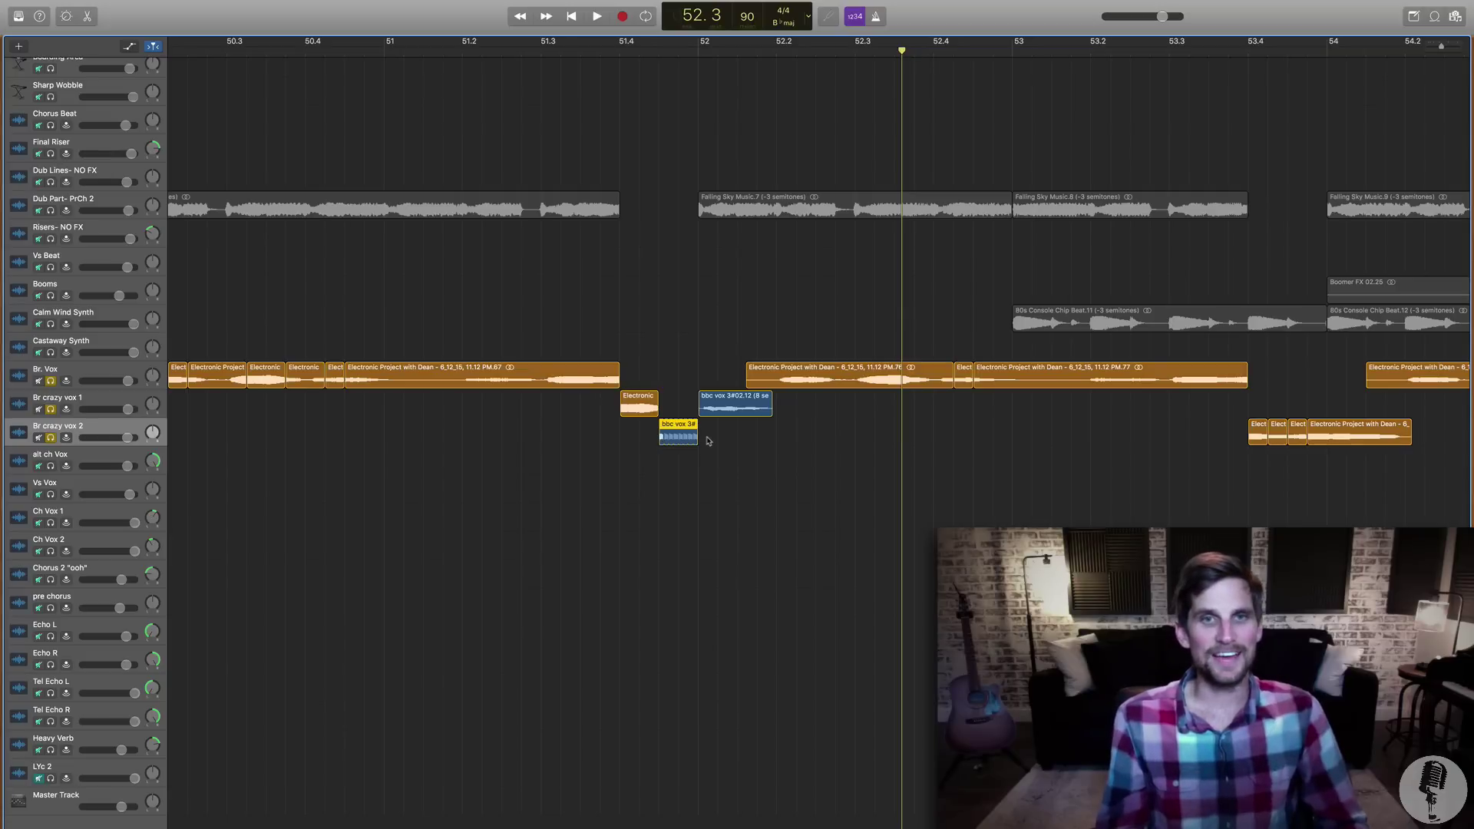
drag(699, 436, 662, 437)
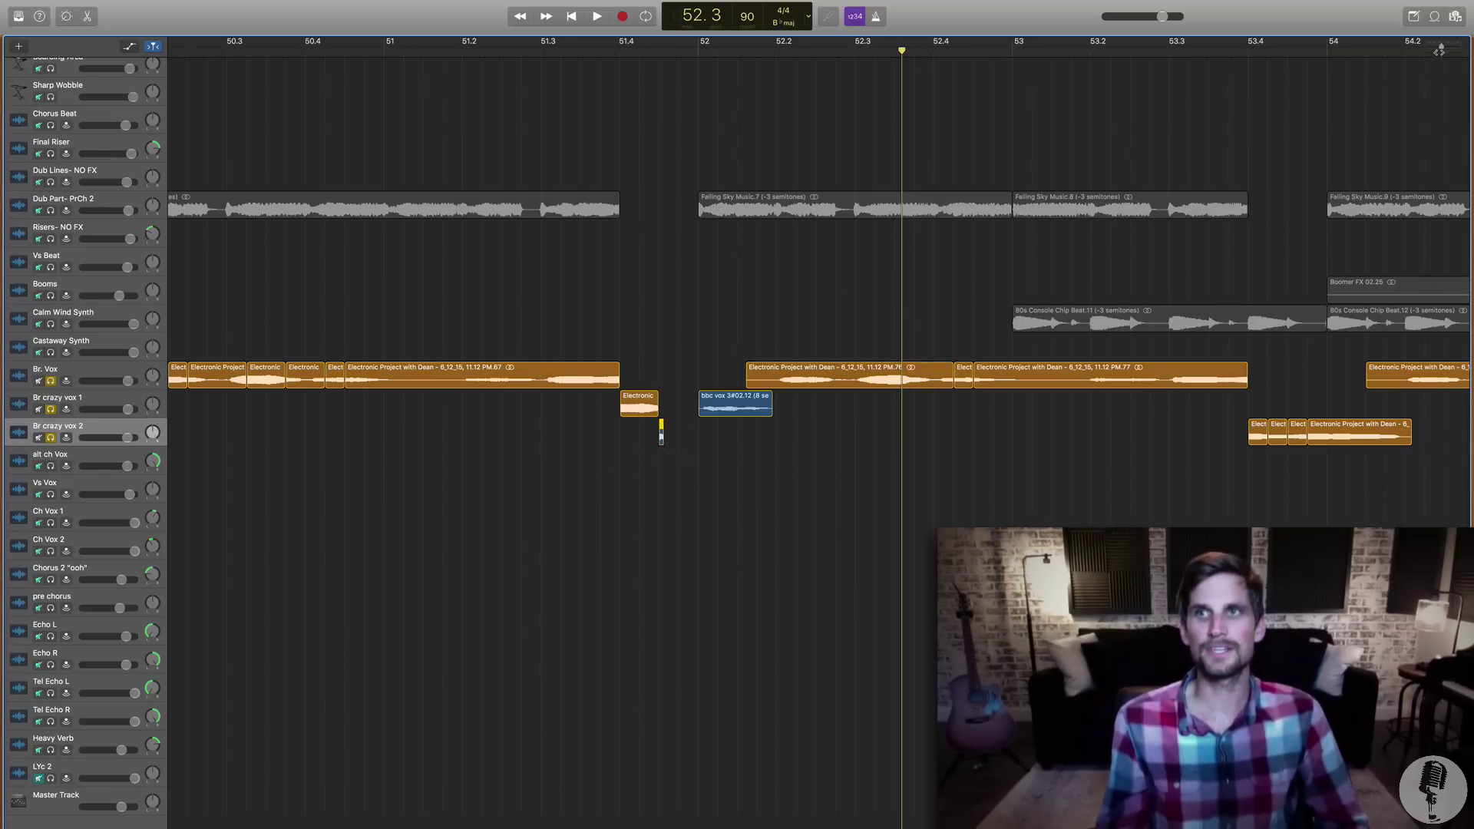
Loop the bbc vox sliver eight times up to bar 52 and play it back from 51.3.
scroll(663, 437, up, 3)
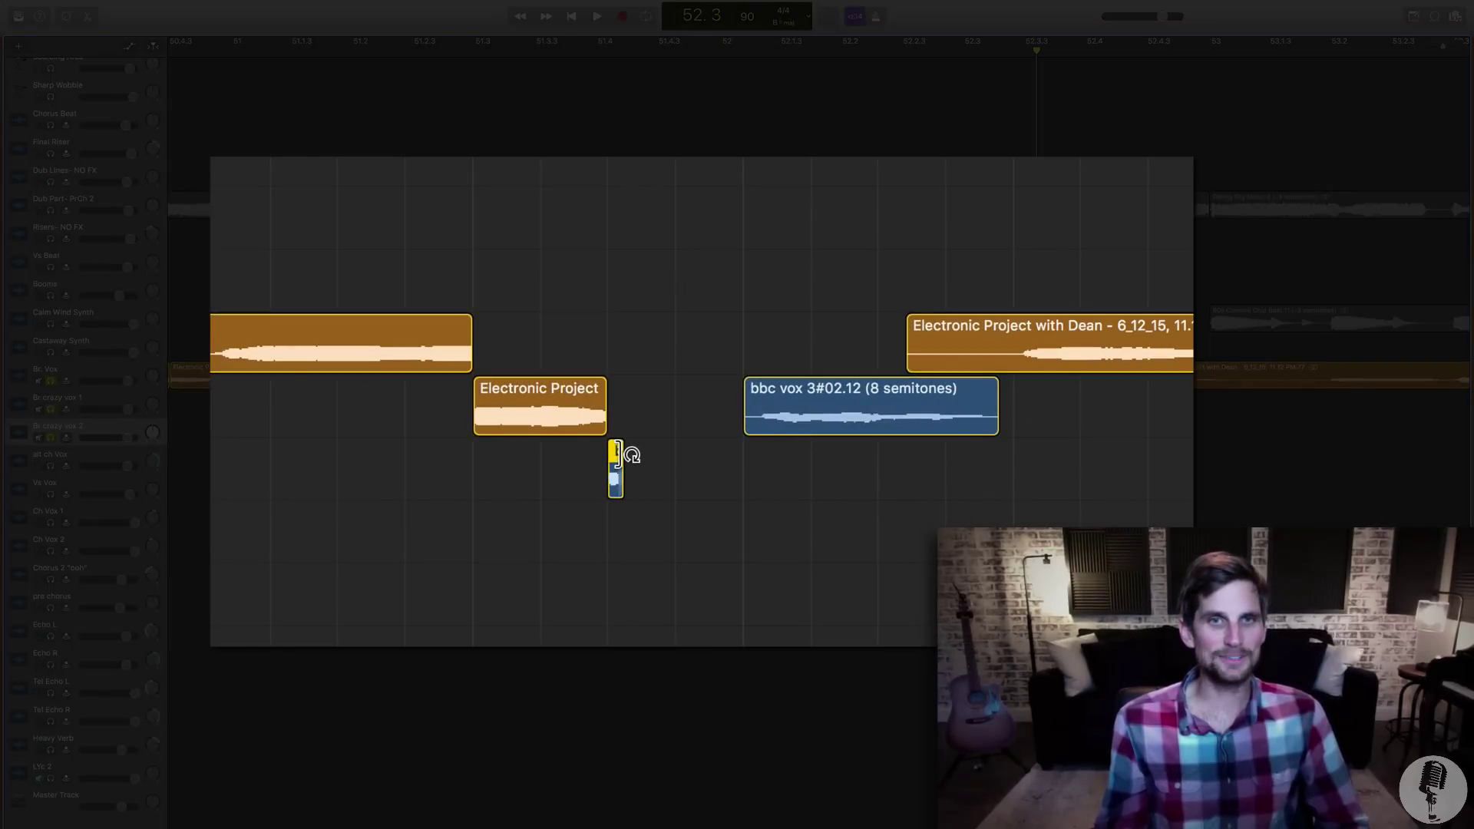
drag(616, 453, 737, 458)
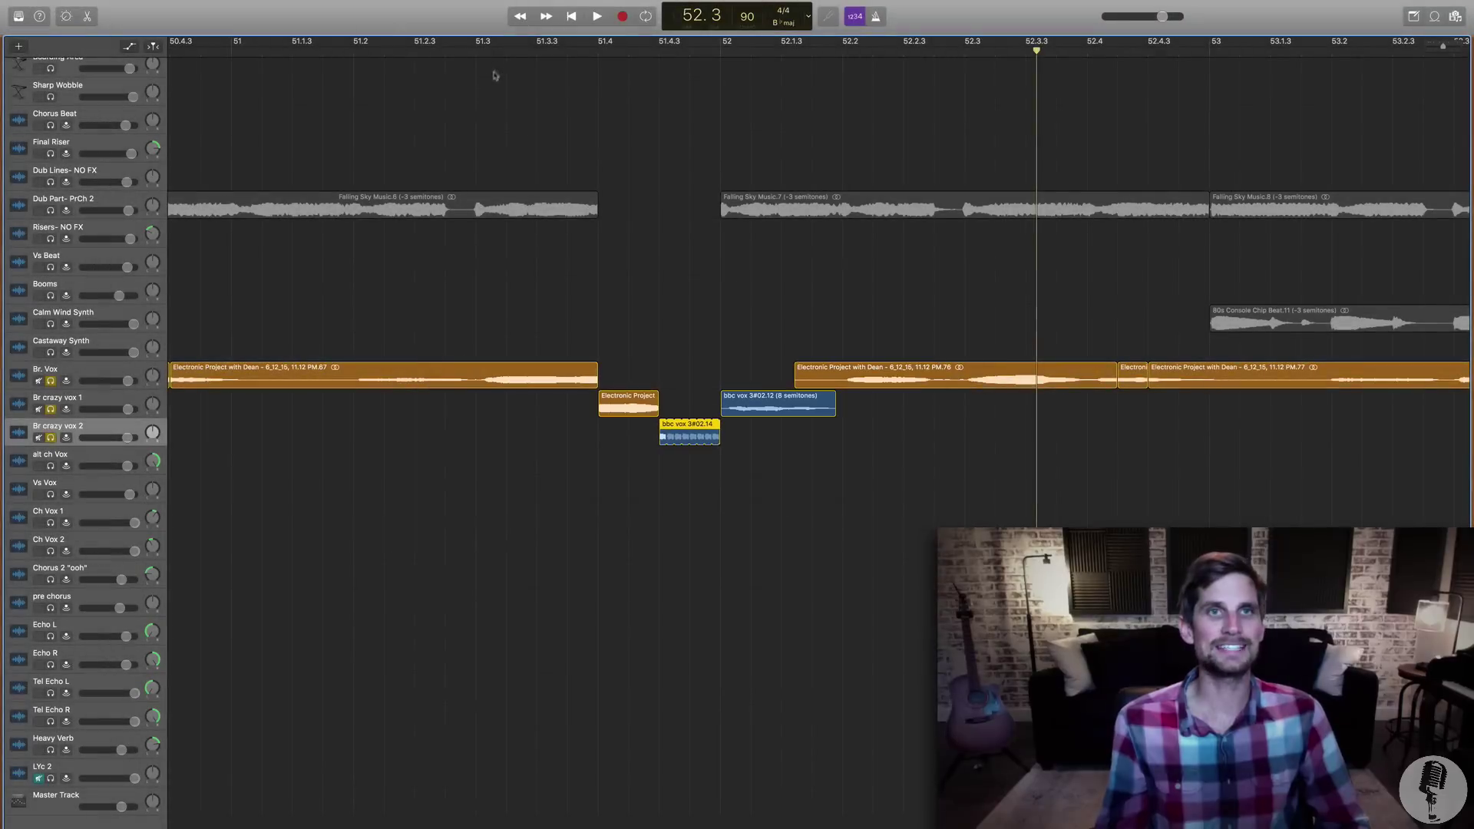
key(space)
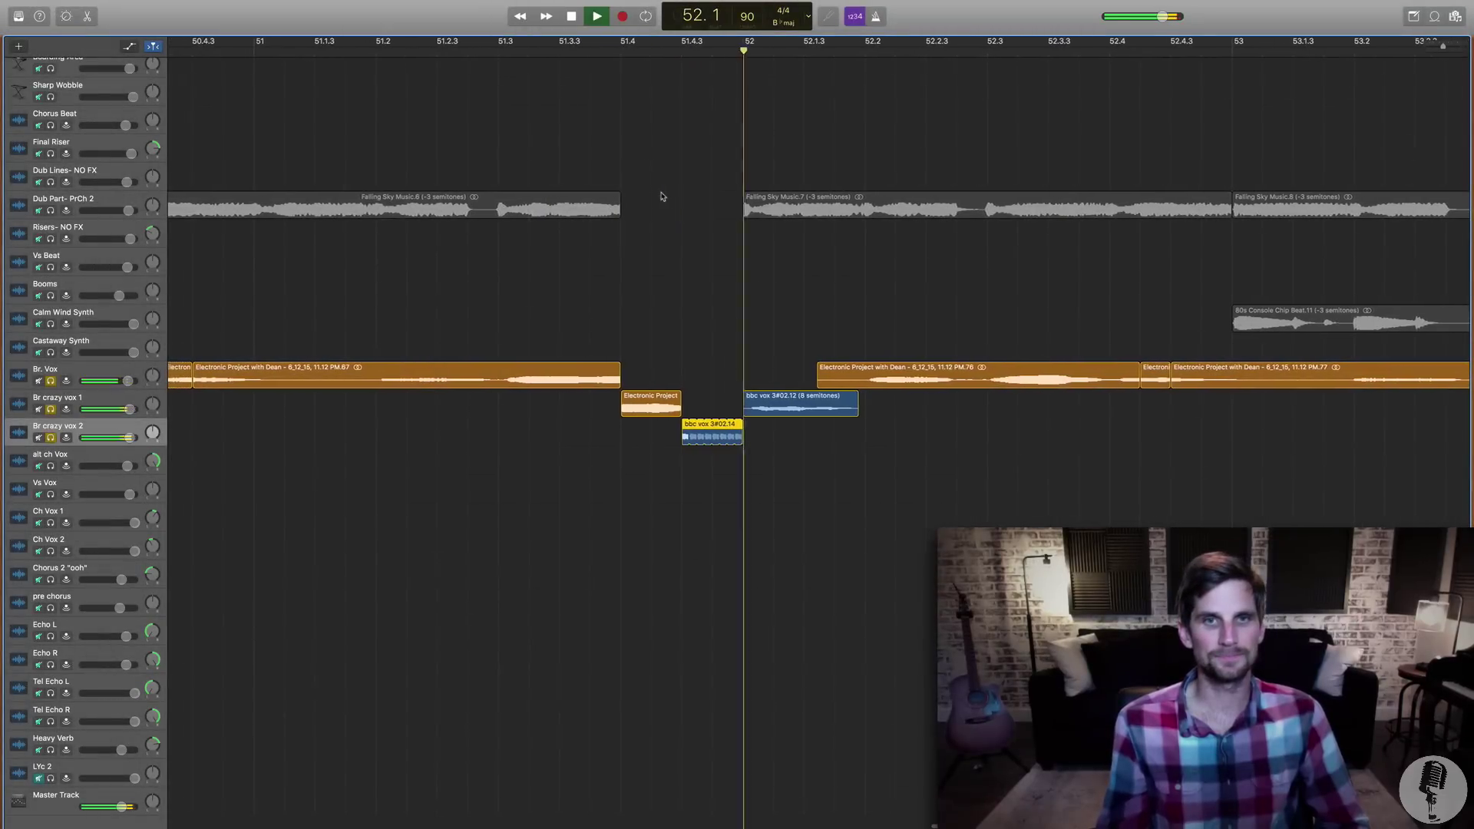
key(space)
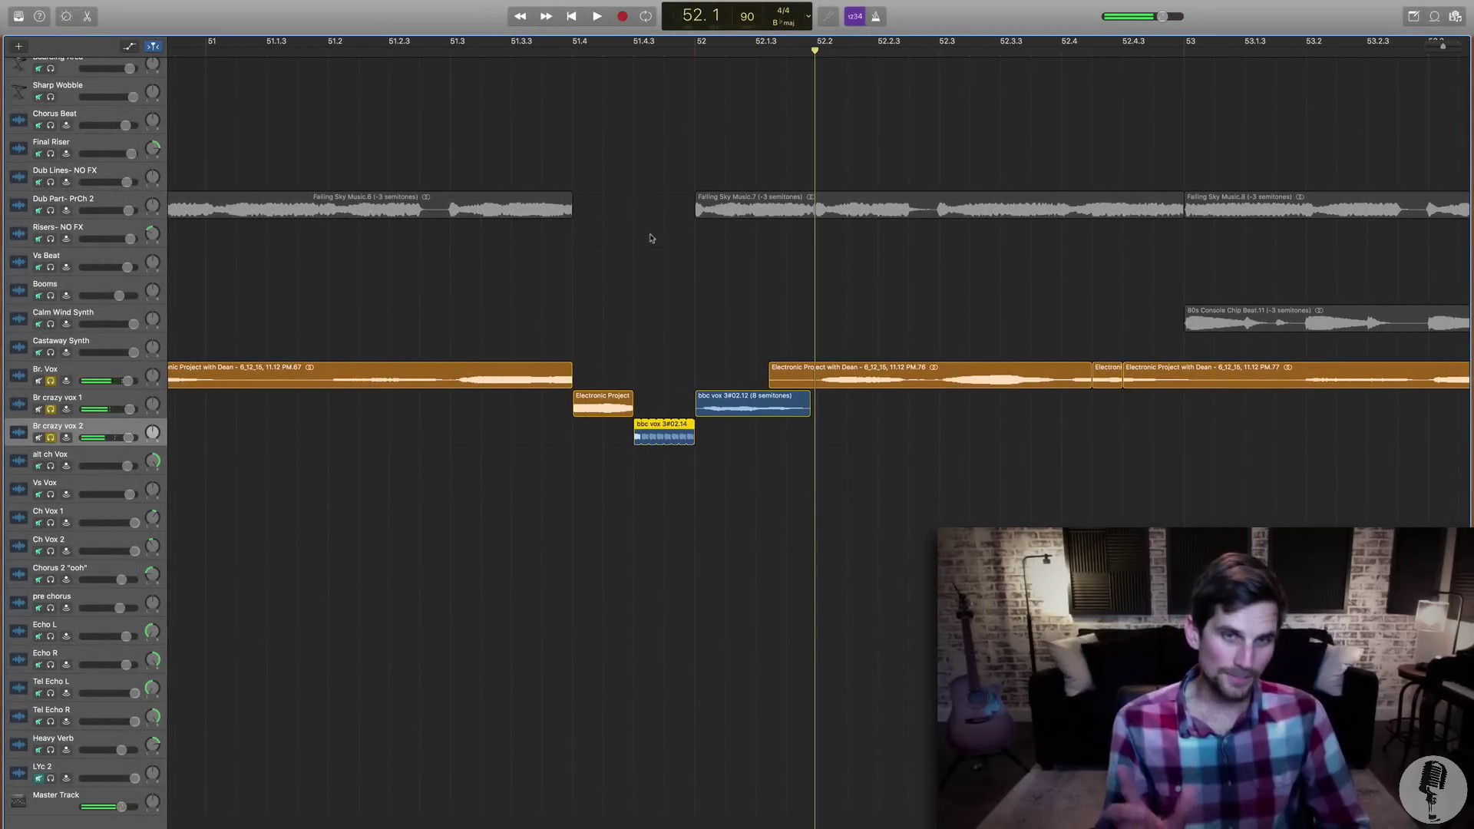
click(734, 412)
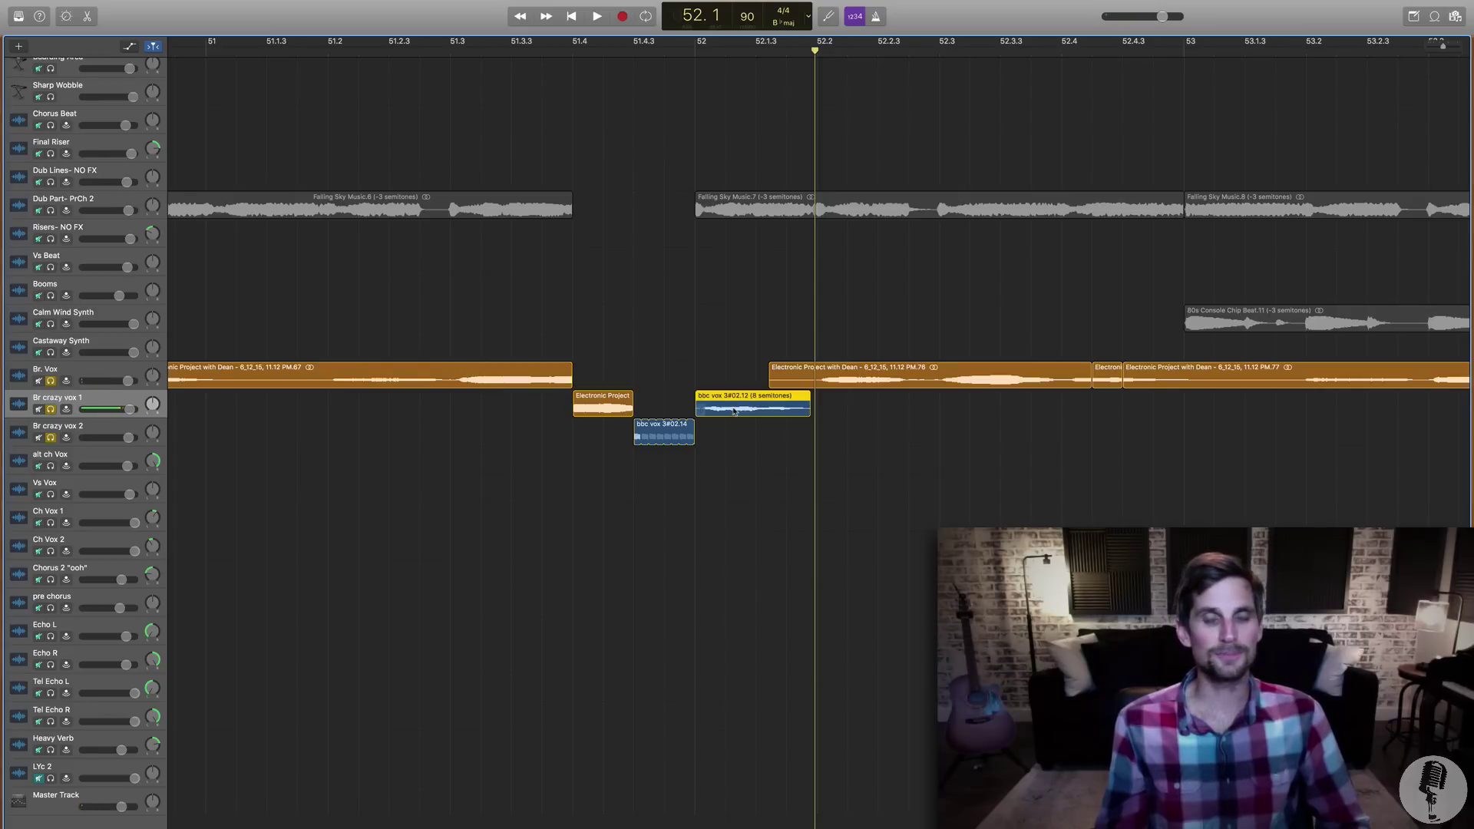
Open bbc vox 3#02.12 in the Audio Editor, audition a lower transpose, then restore it to 8 semitones.
double_click(733, 411)
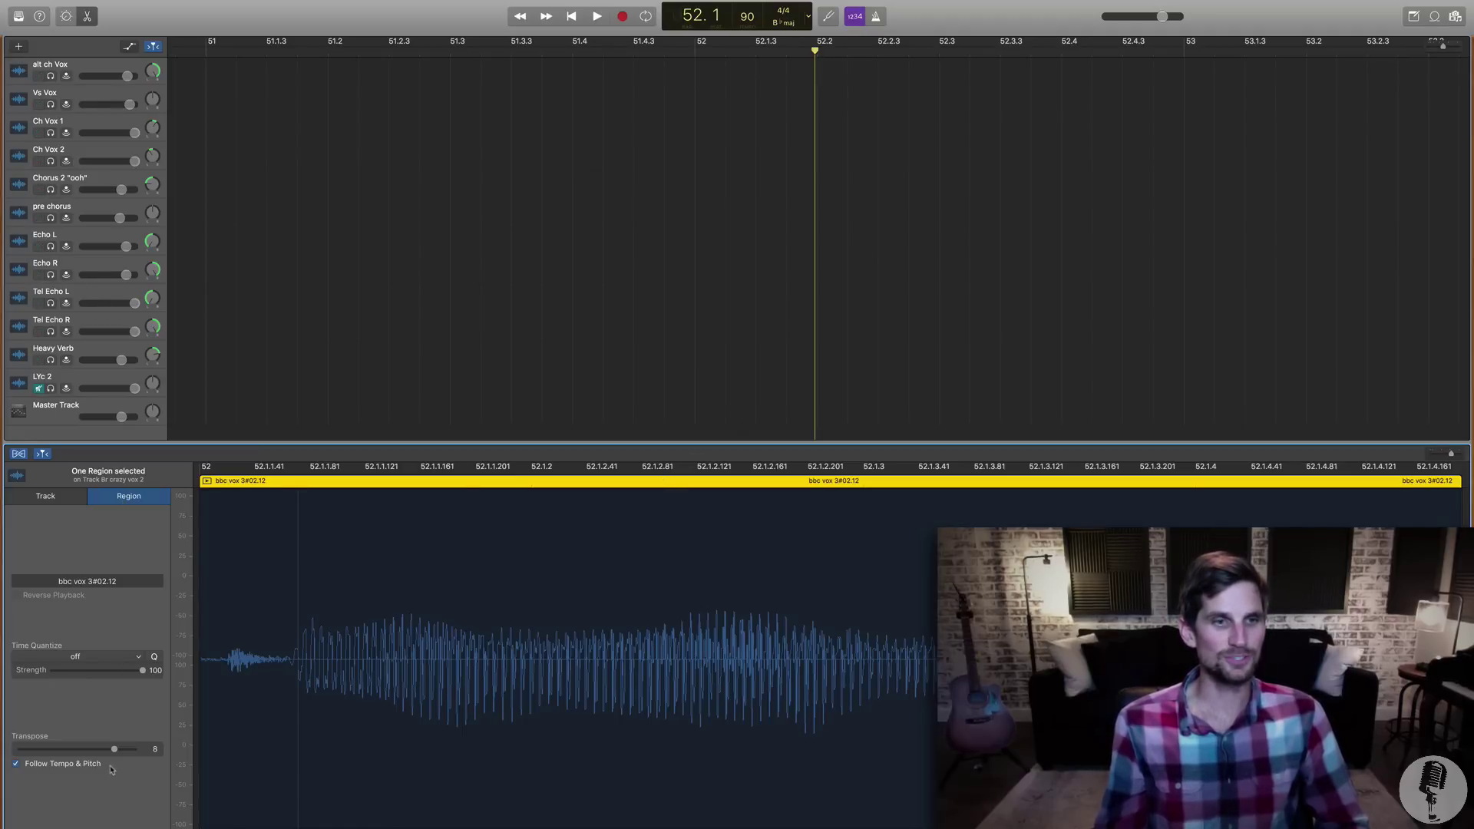
scroll(634, 384, up, 6)
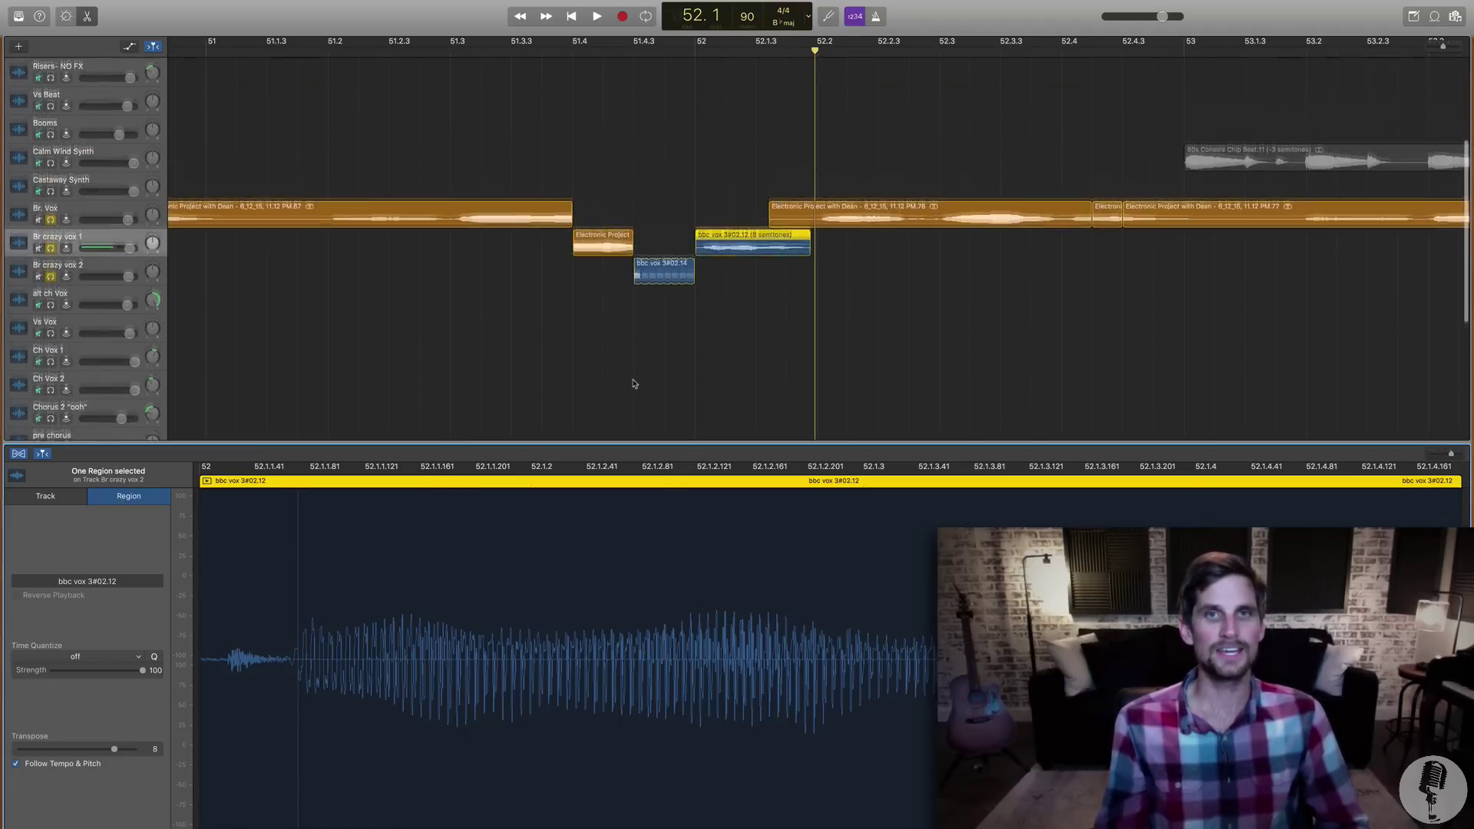
scroll(634, 384, up, 1)
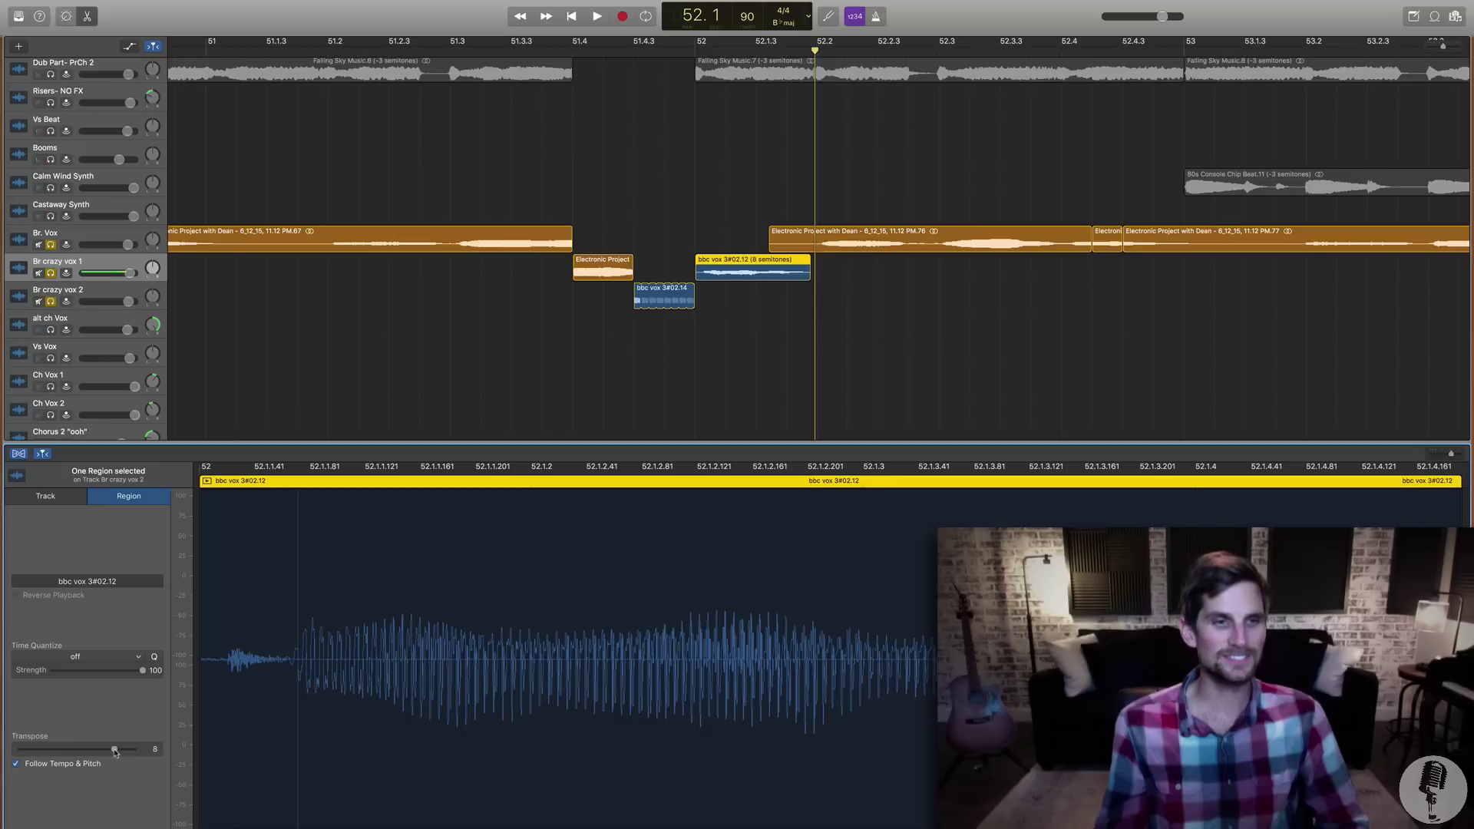
drag(115, 752, 78, 751)
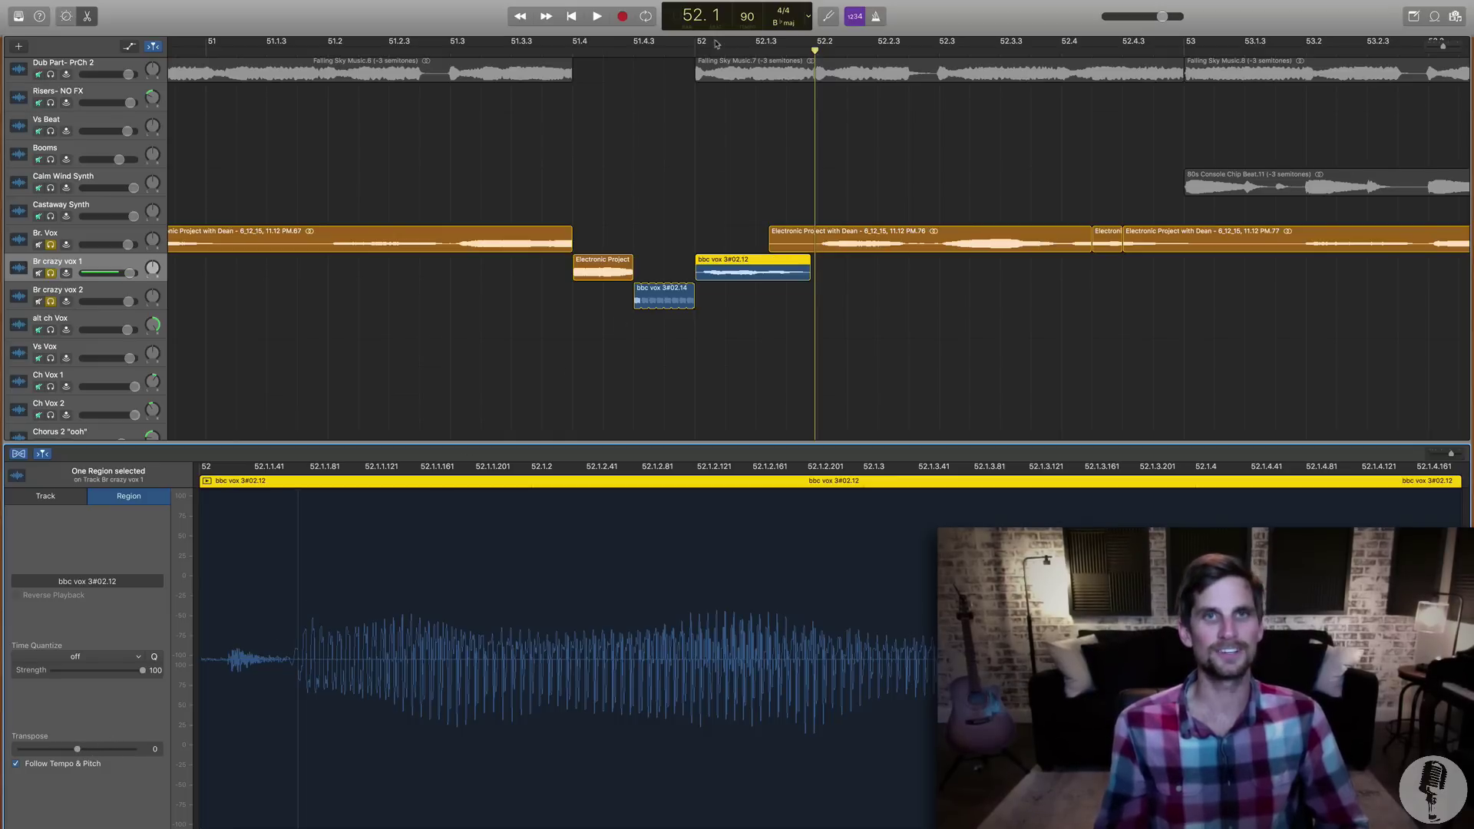
key(space)
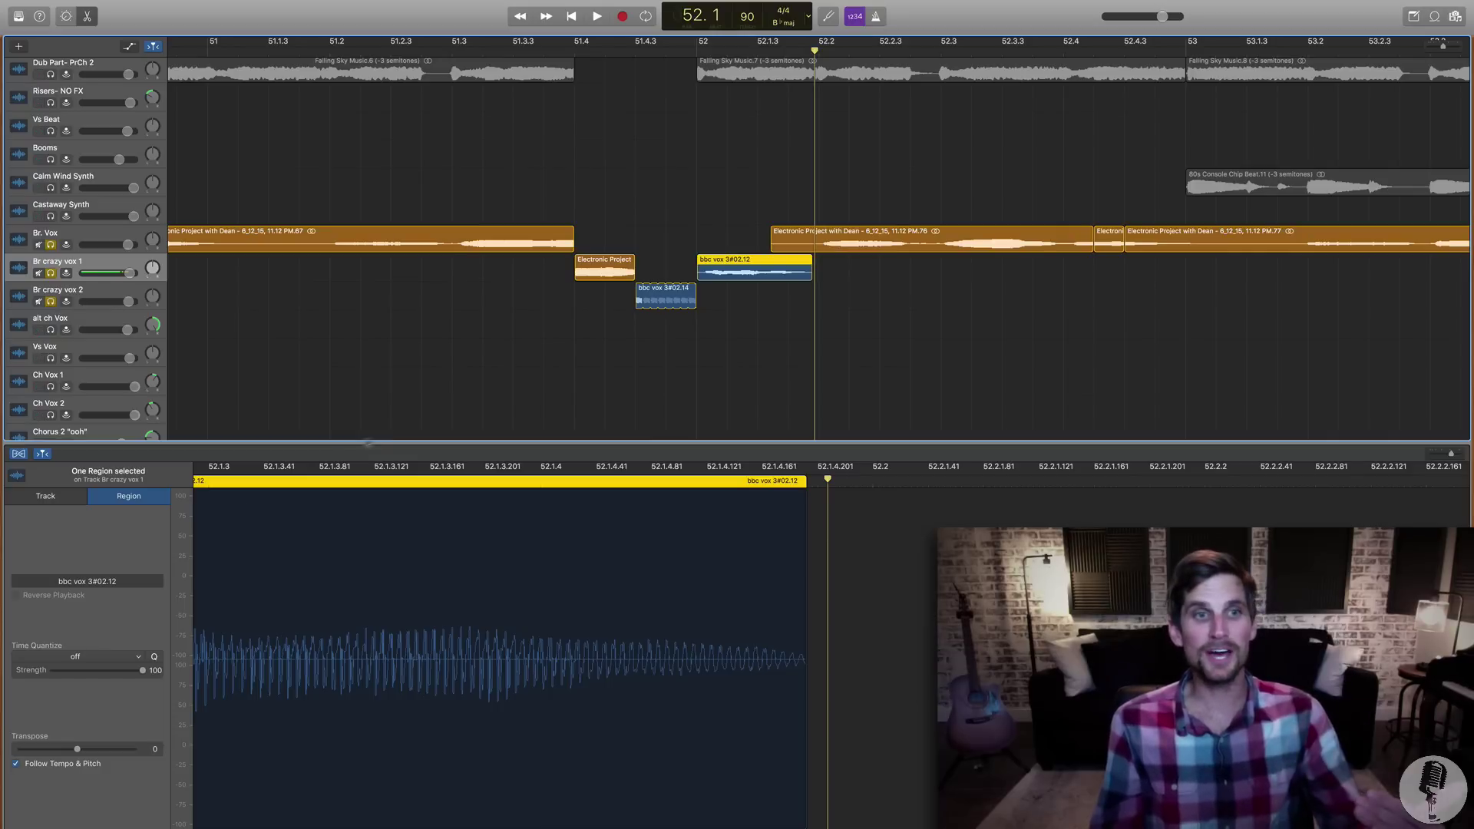
drag(77, 749, 114, 750)
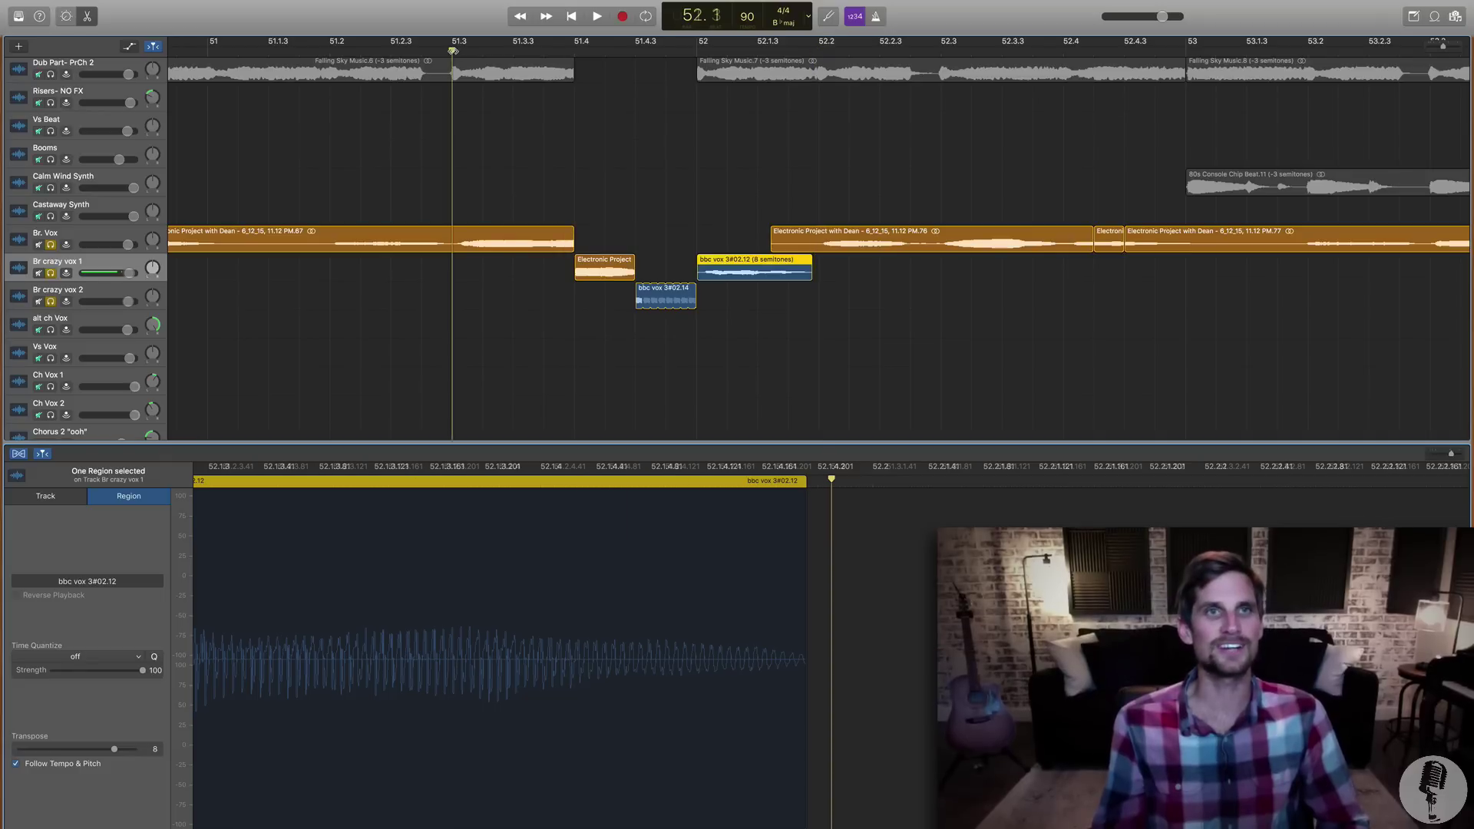
key(space)
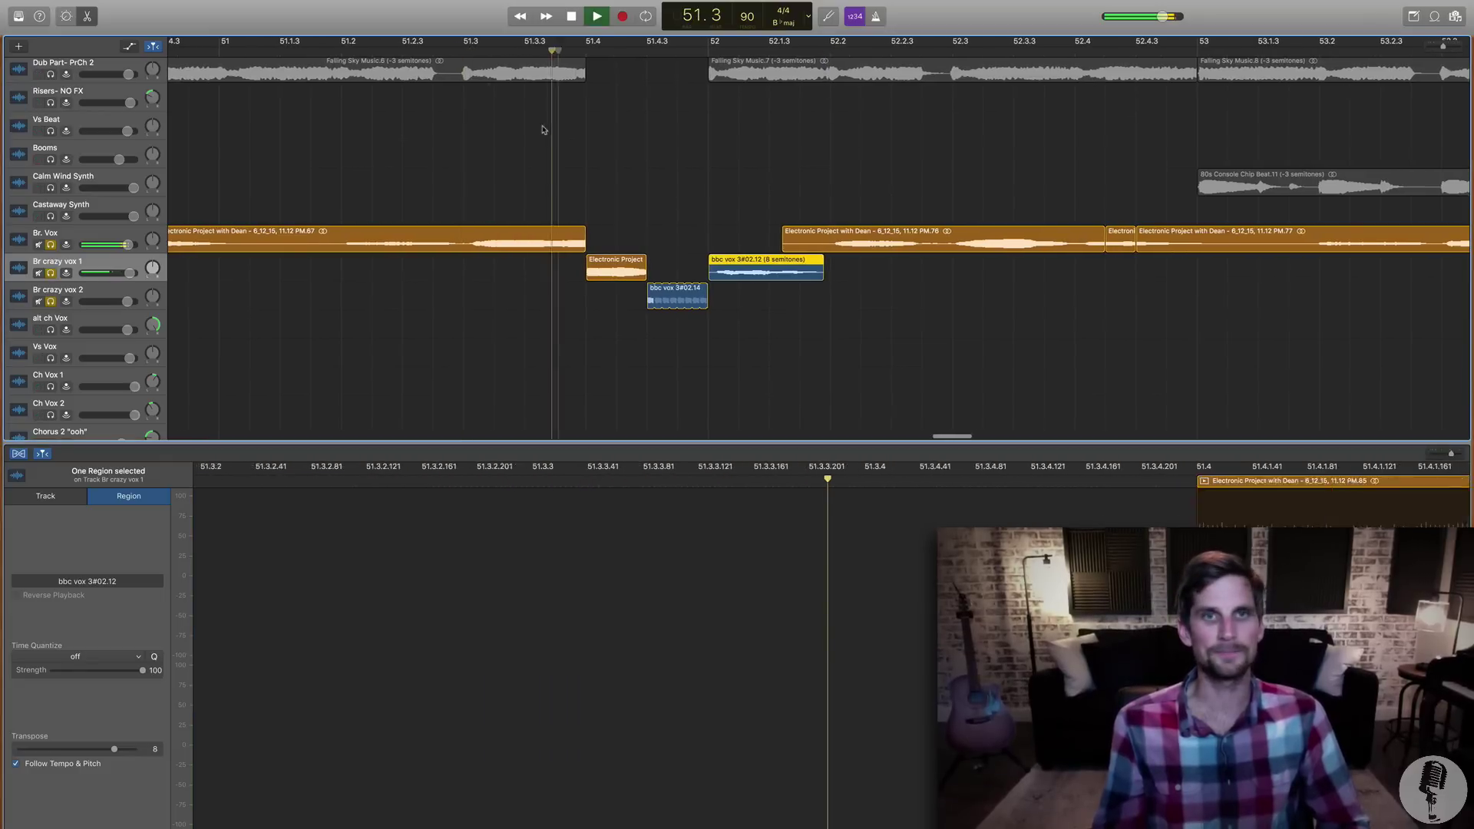
key(space)
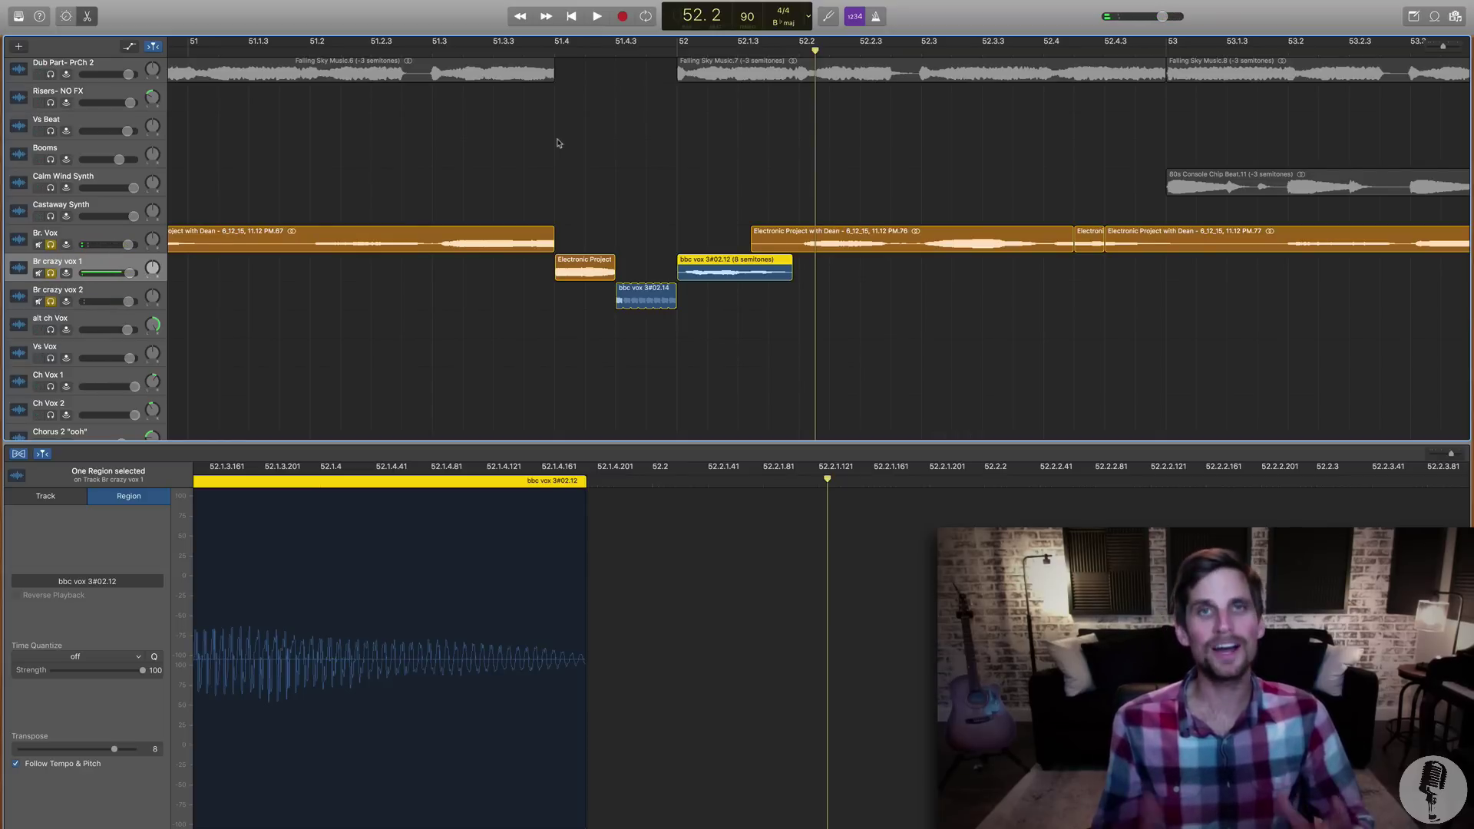
click(596, 267)
click(567, 303)
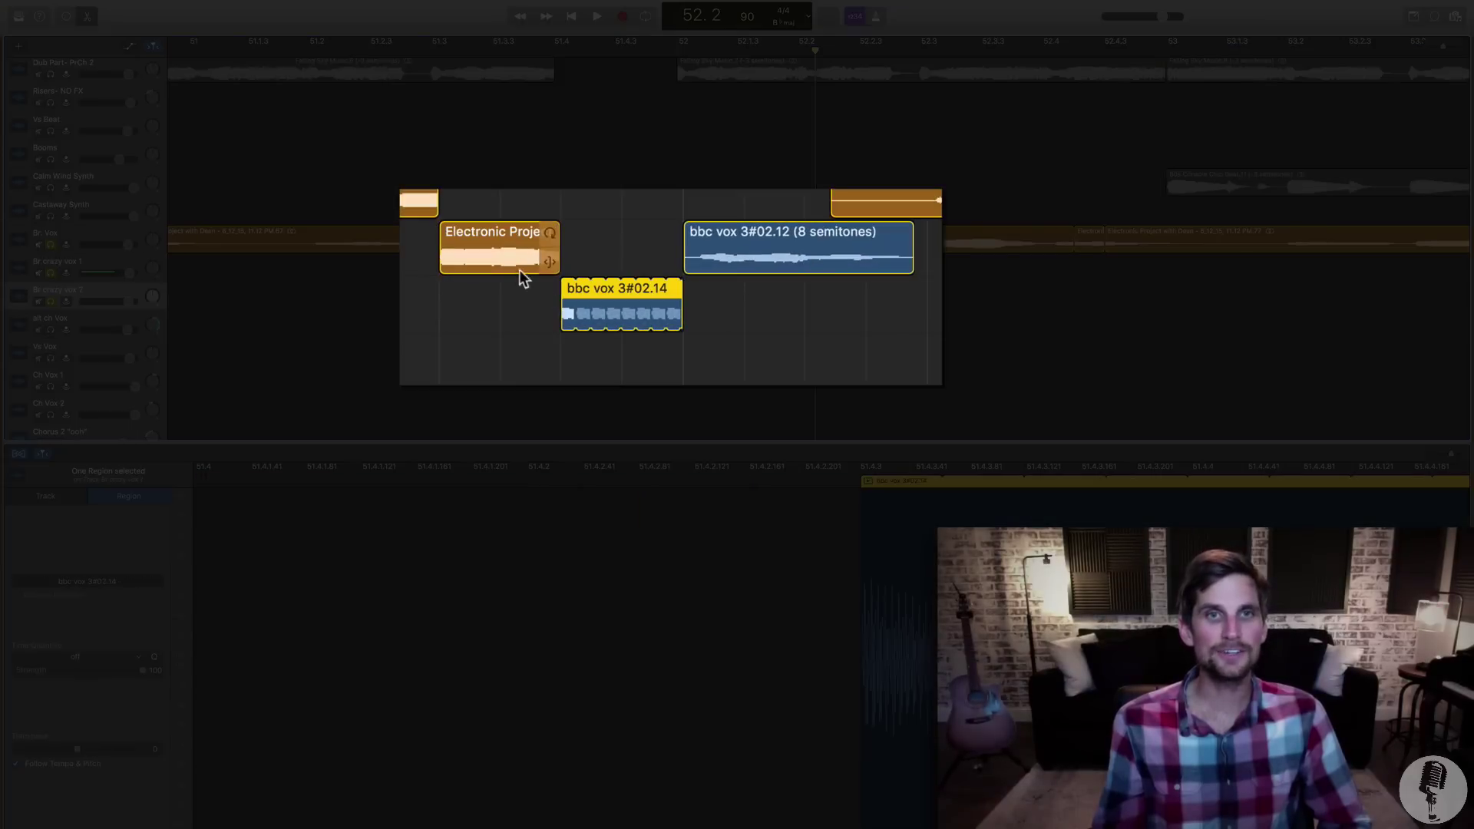
click(509, 261)
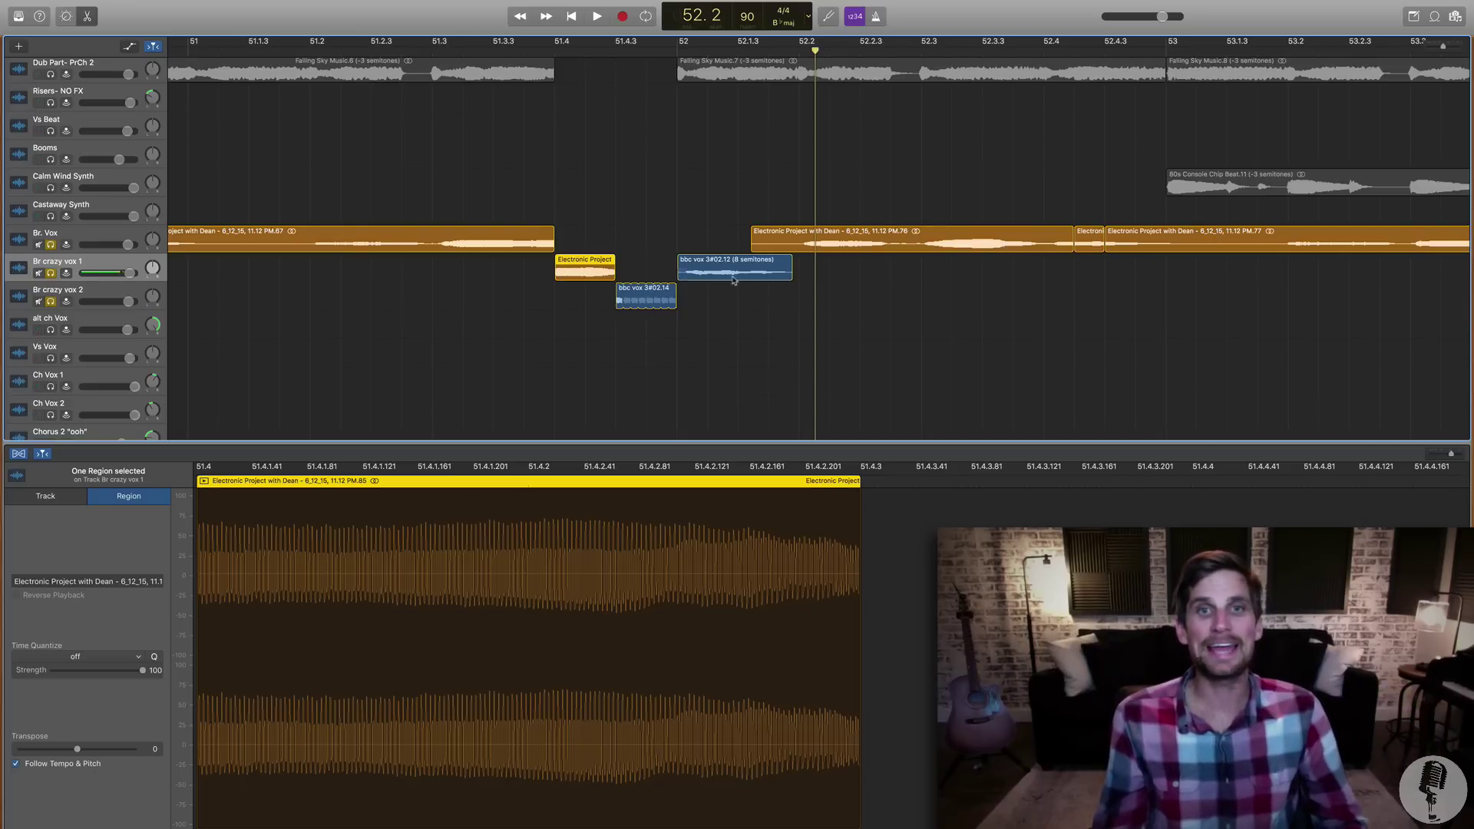
click(432, 51)
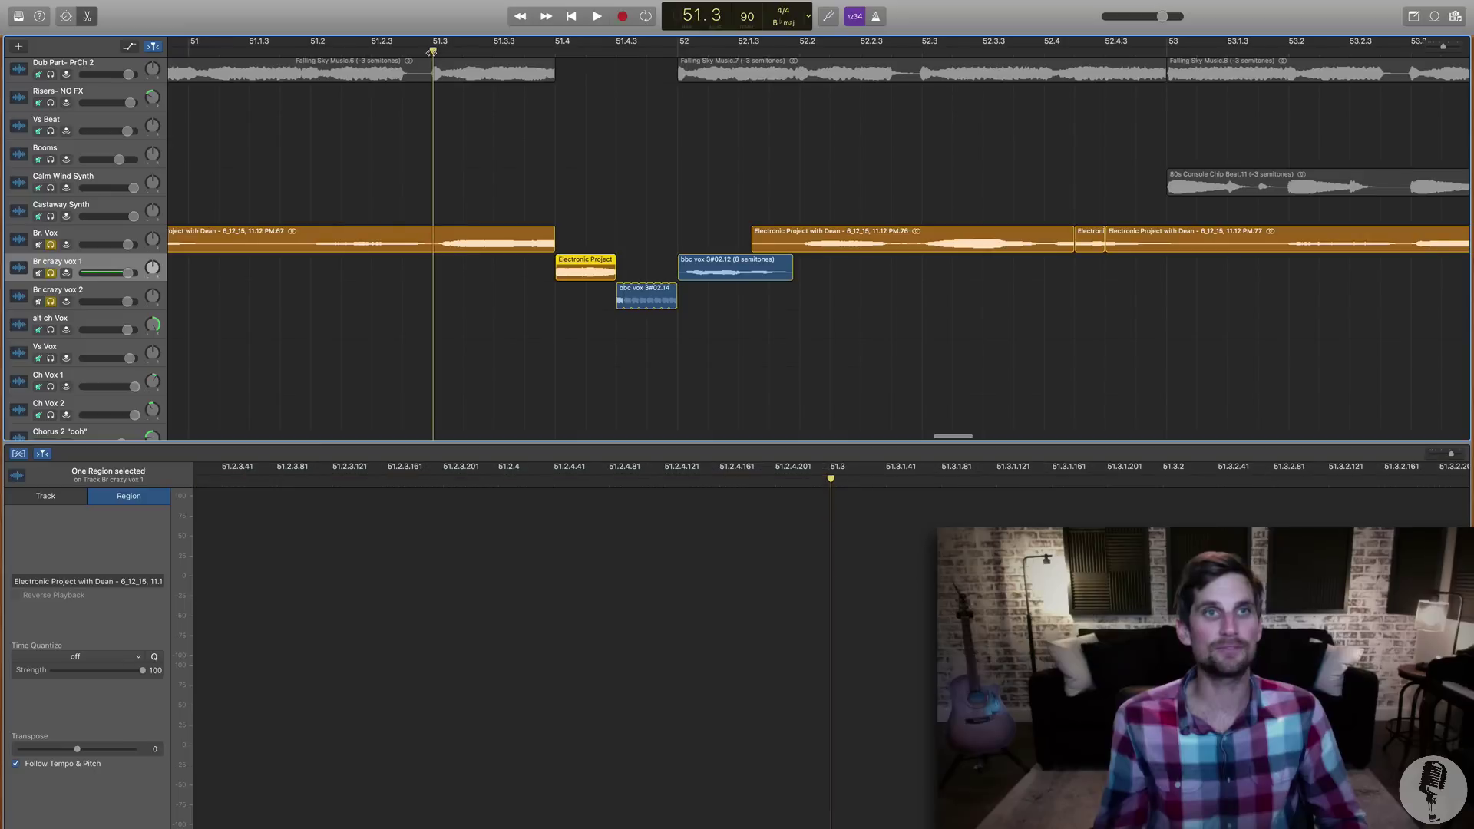
key(space)
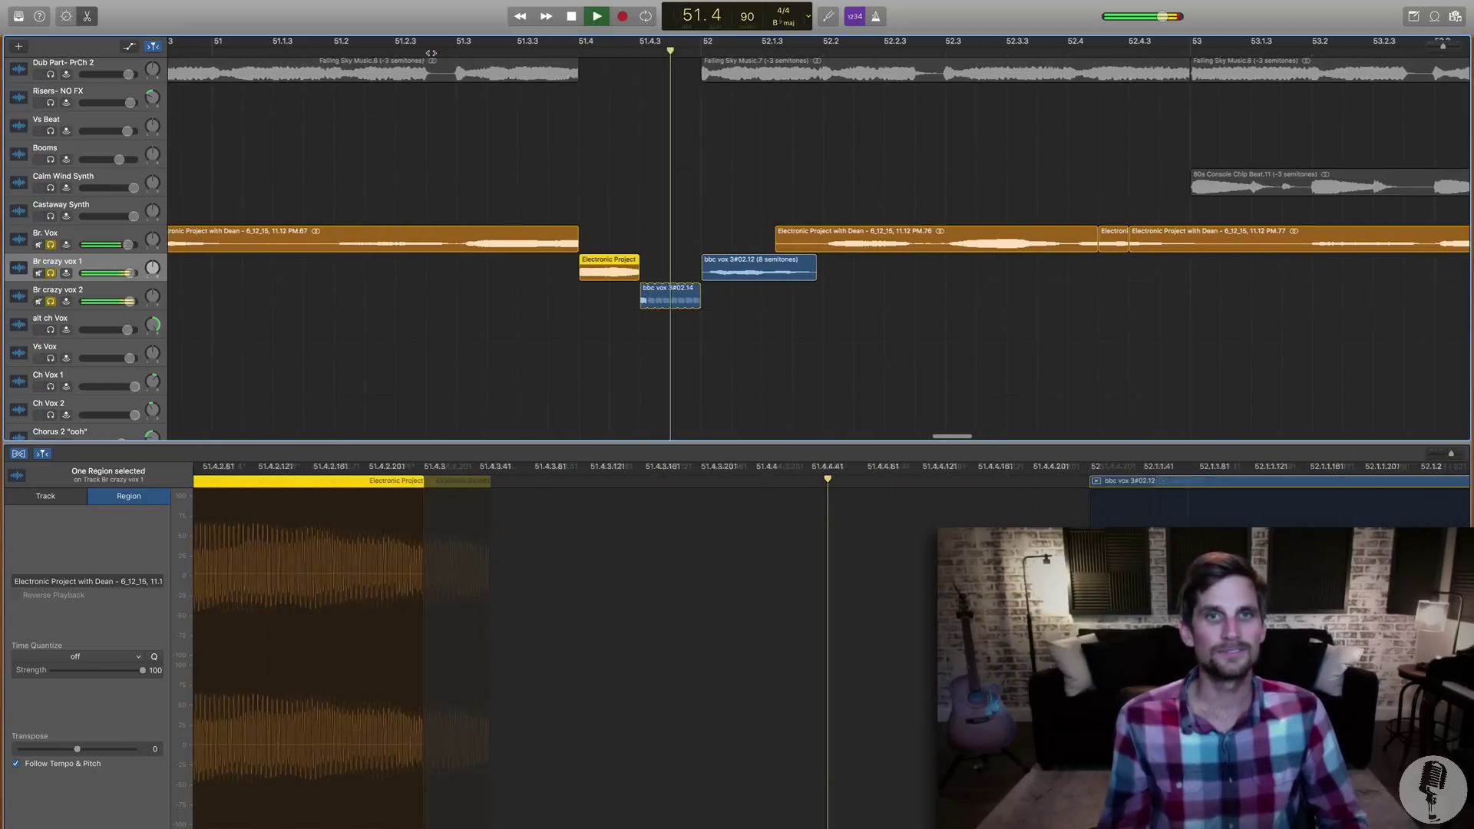
key(space)
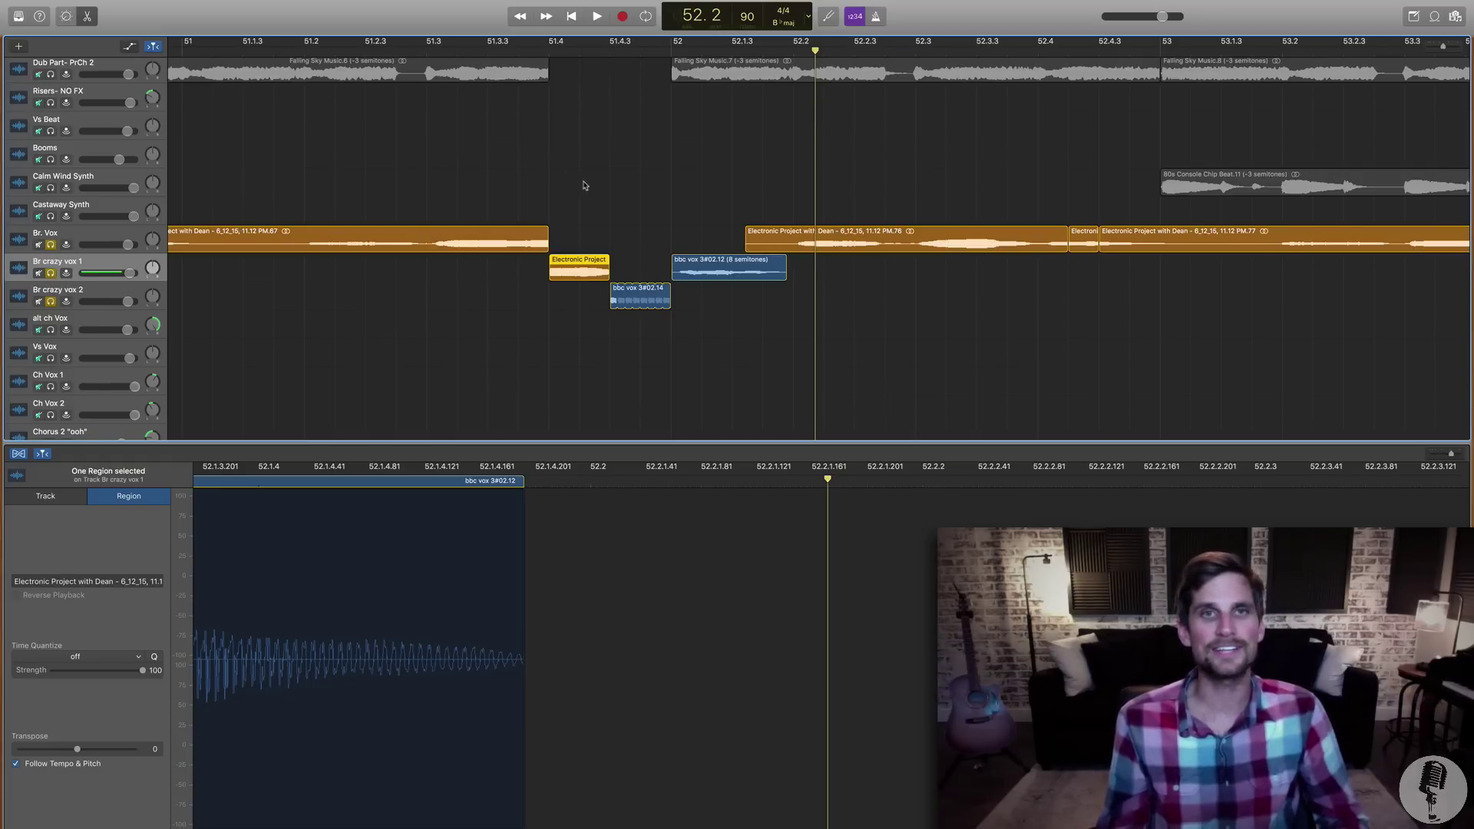
scroll(585, 185, right, 10)
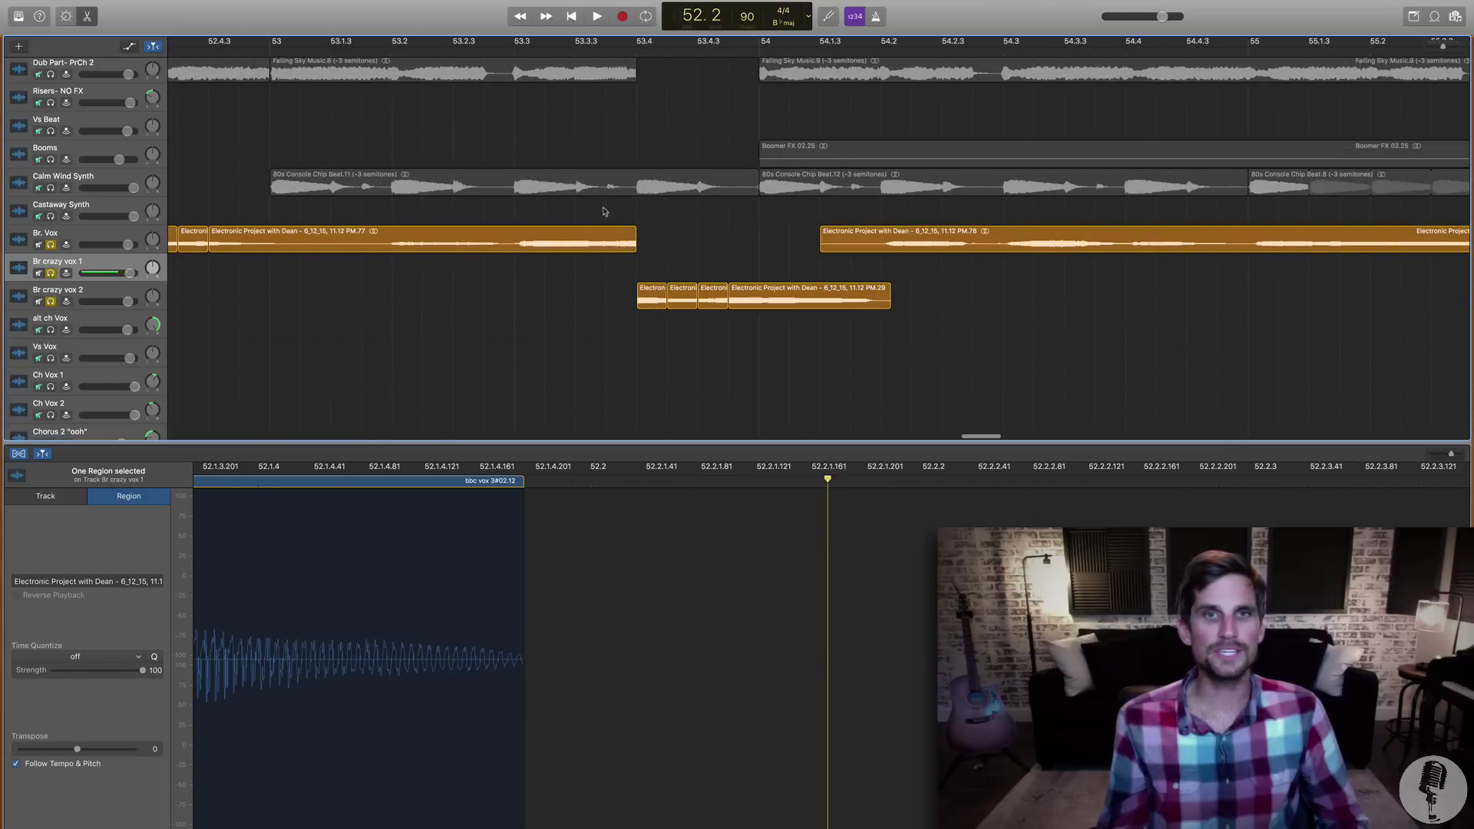
click(543, 86)
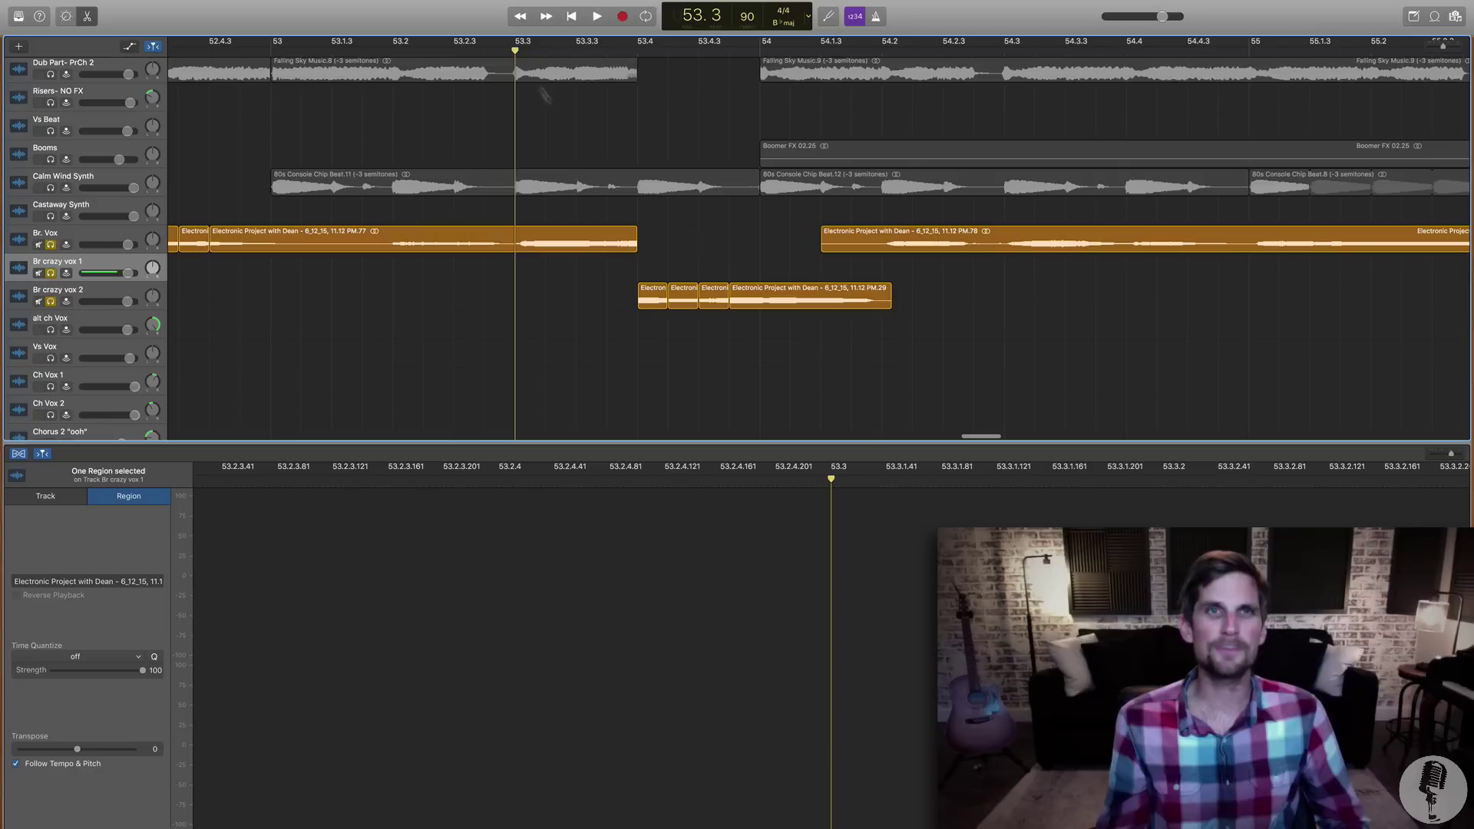
key(space)
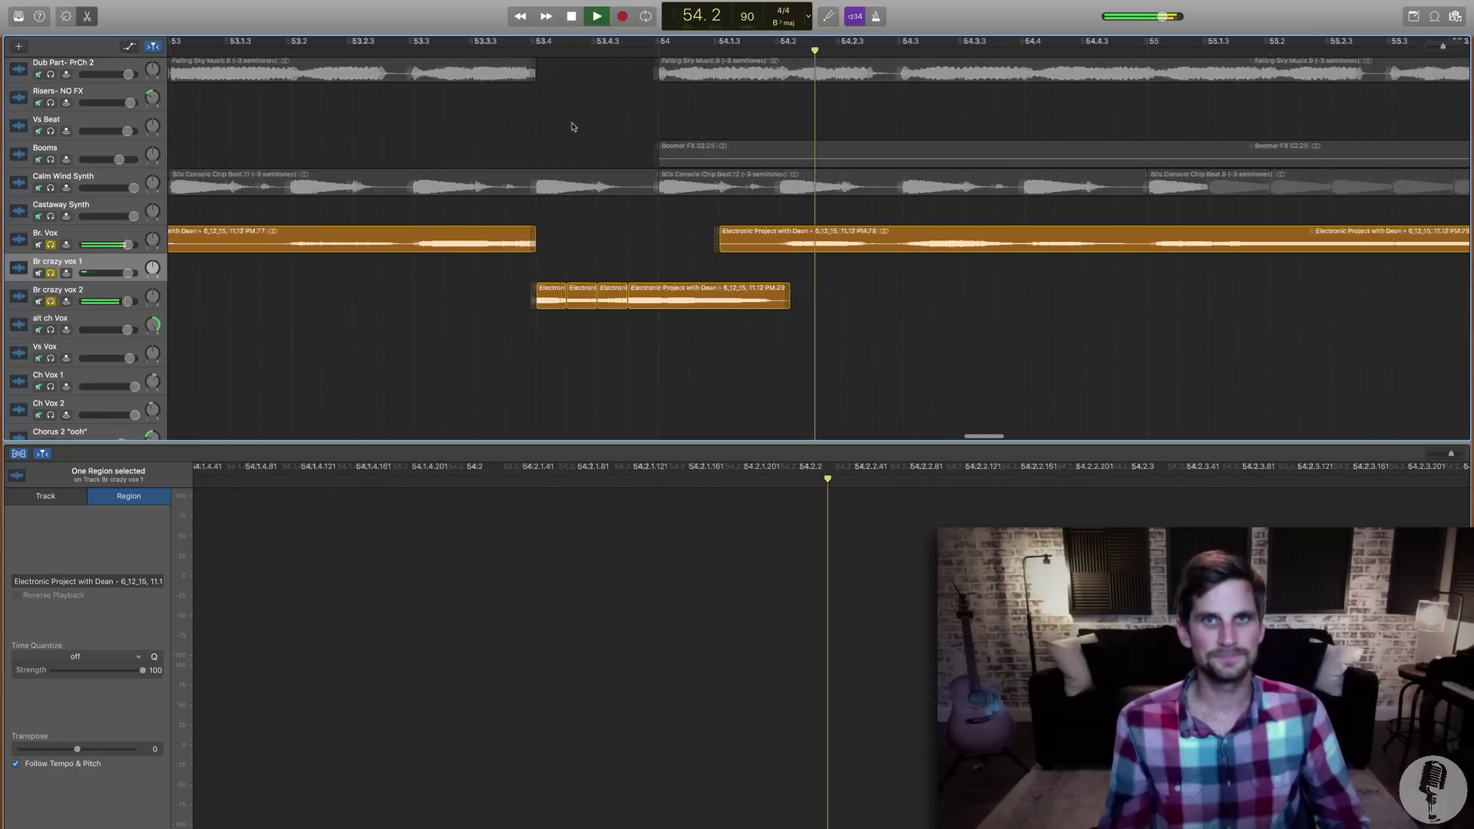
key(space)
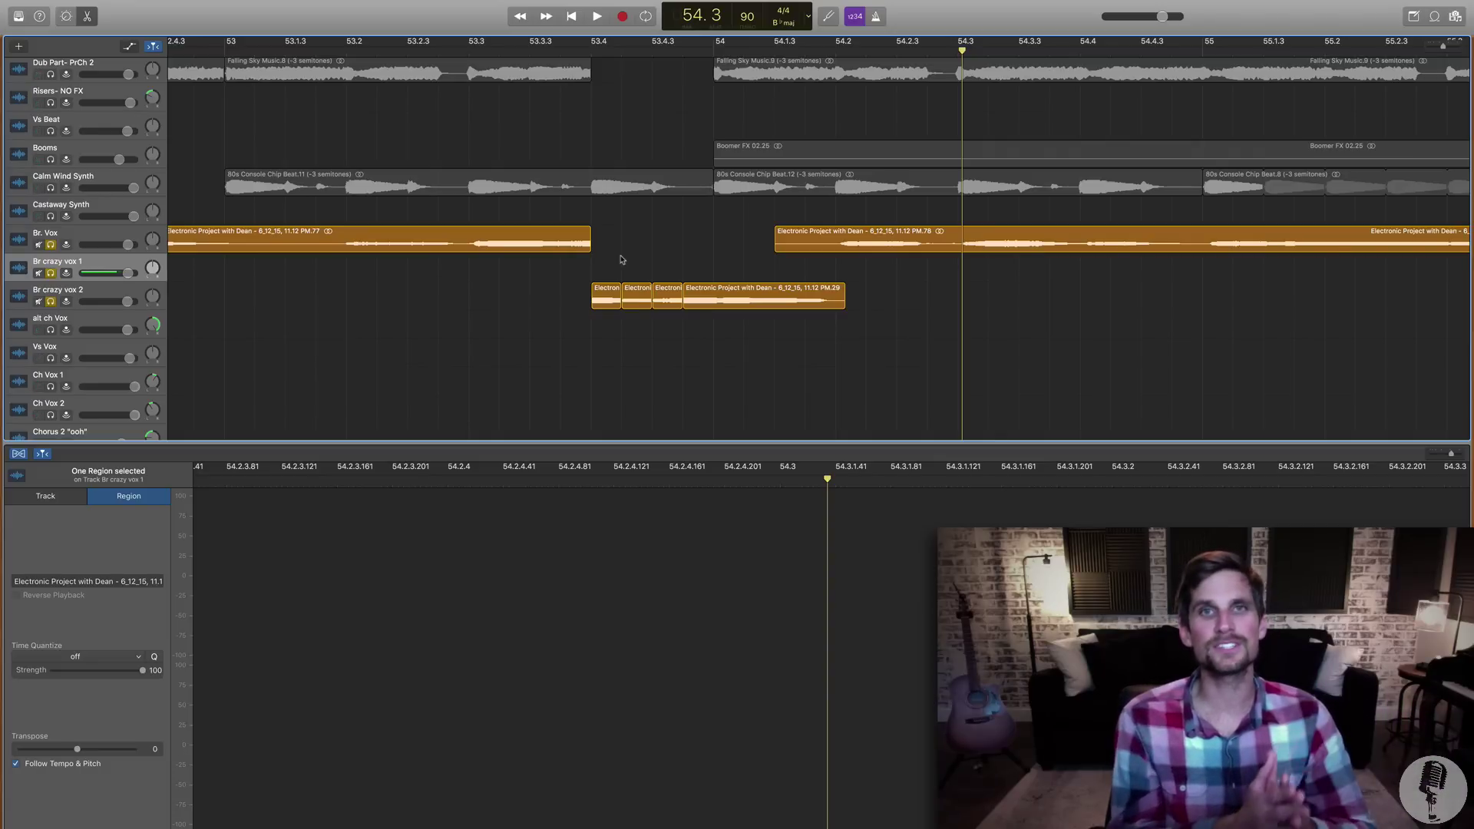
click(600, 301)
click(640, 304)
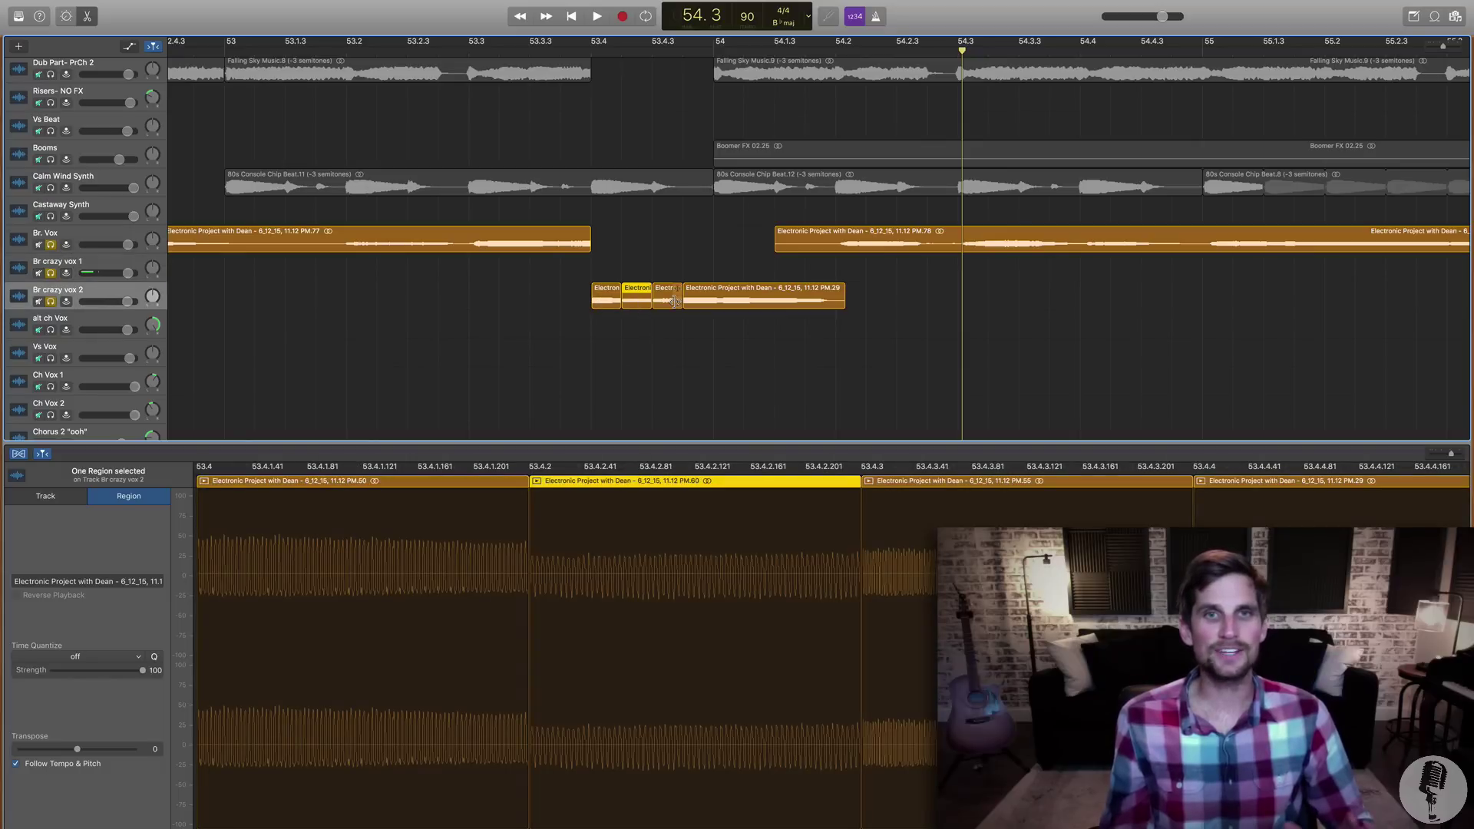
click(673, 299)
click(687, 300)
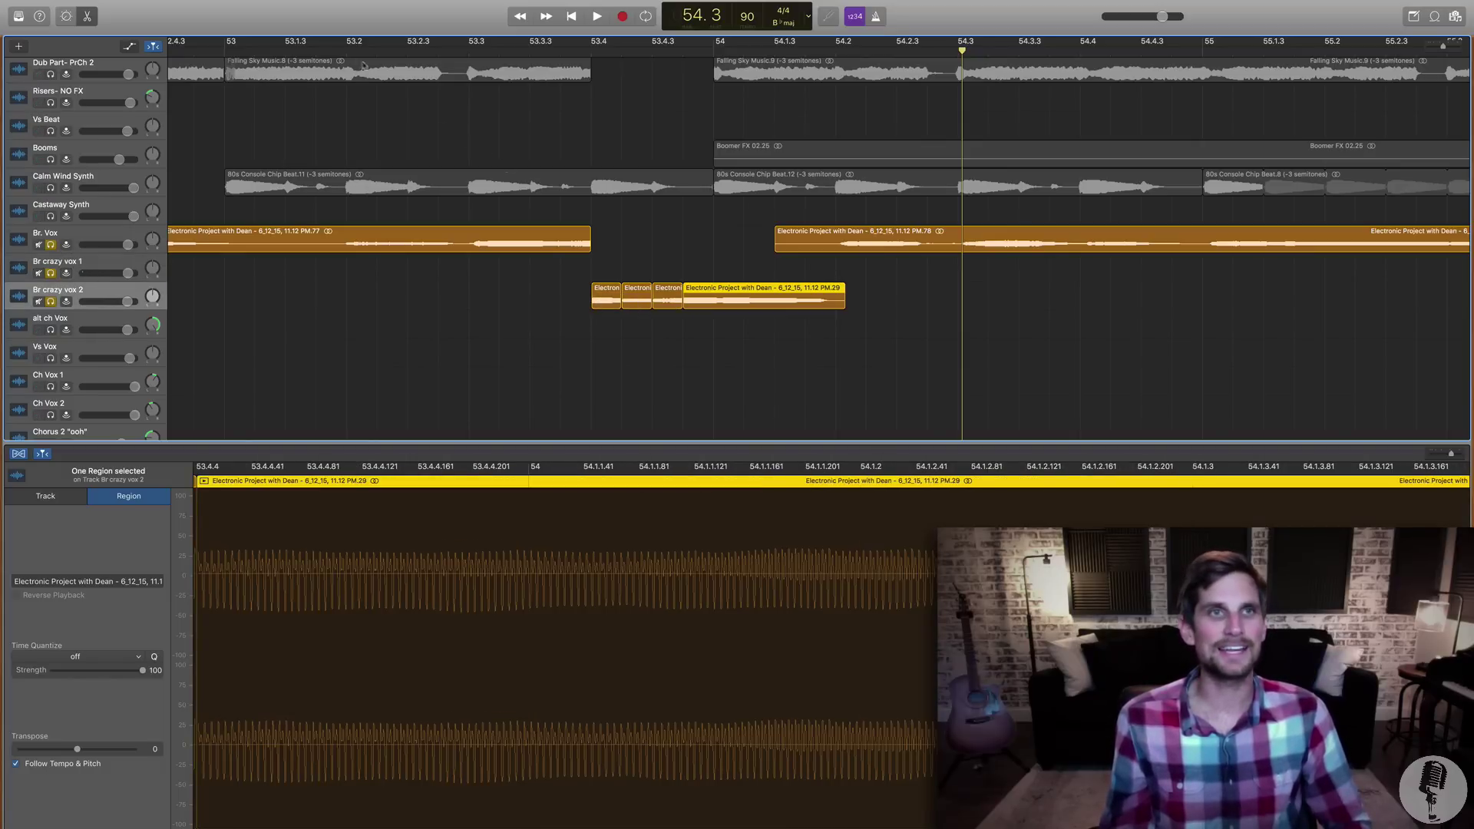
click(347, 42)
key(space)
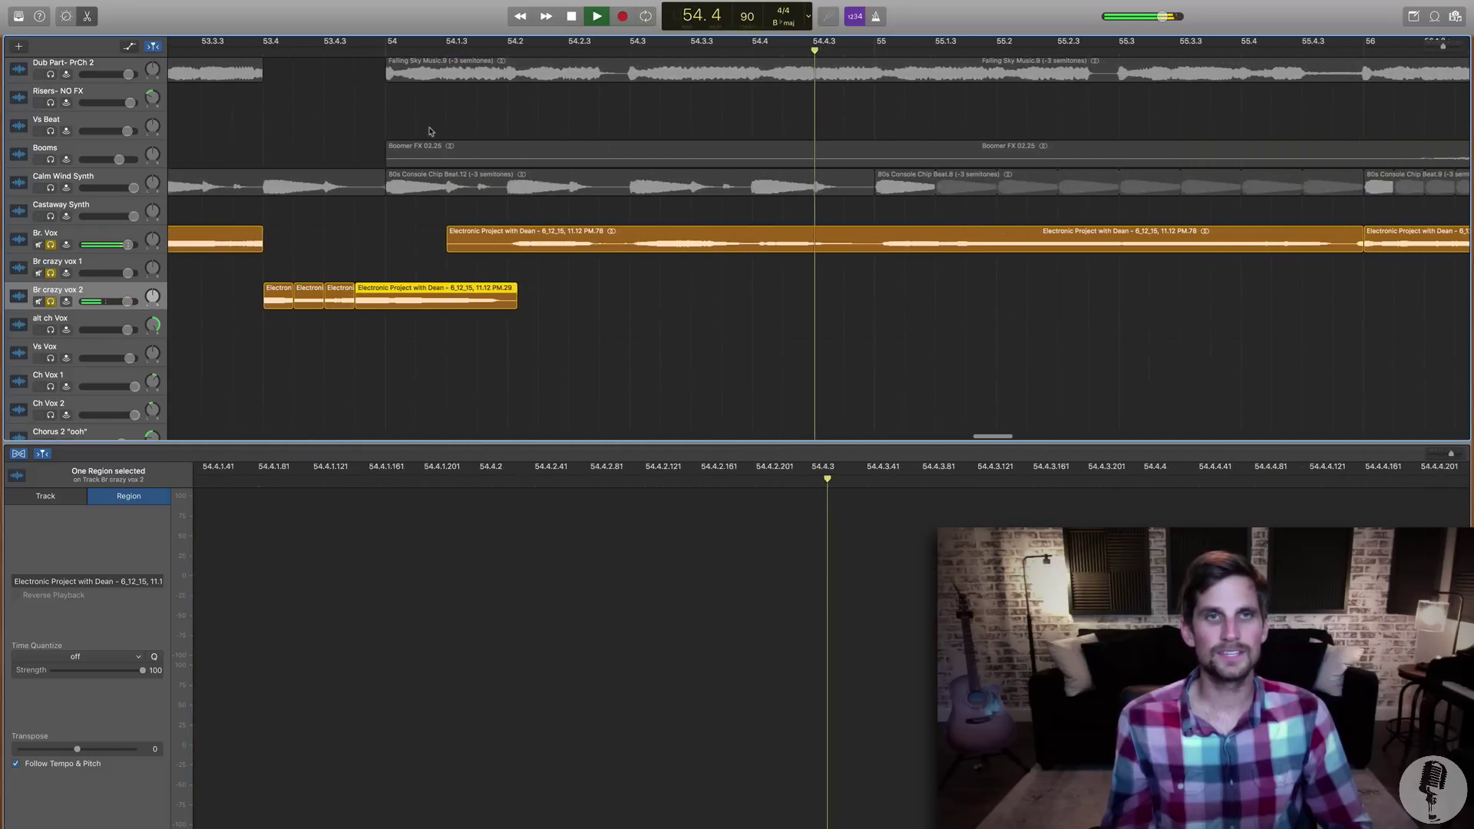
key(space)
scroll(428, 130, right, 10)
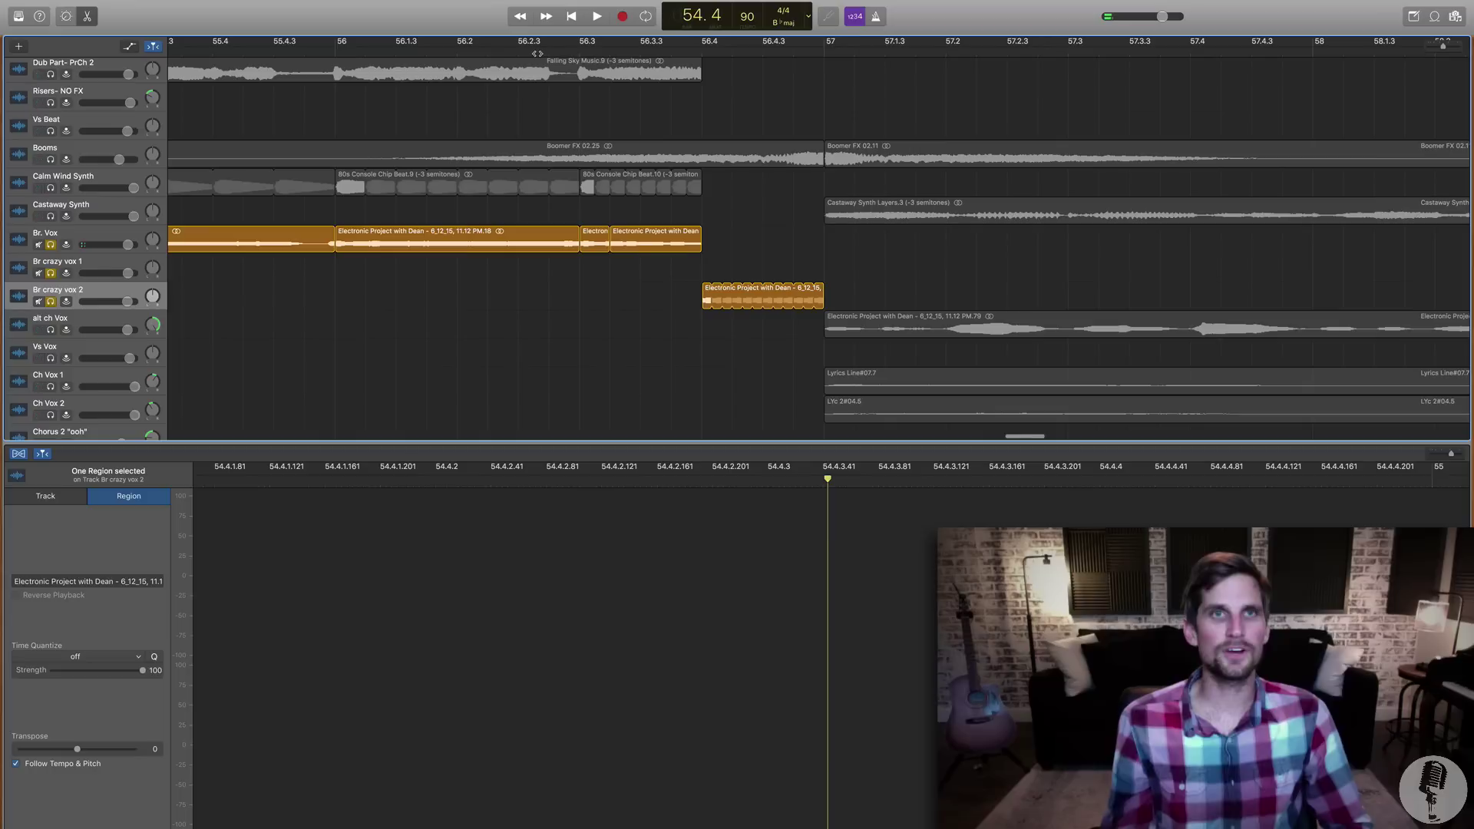
click(525, 89)
key(space)
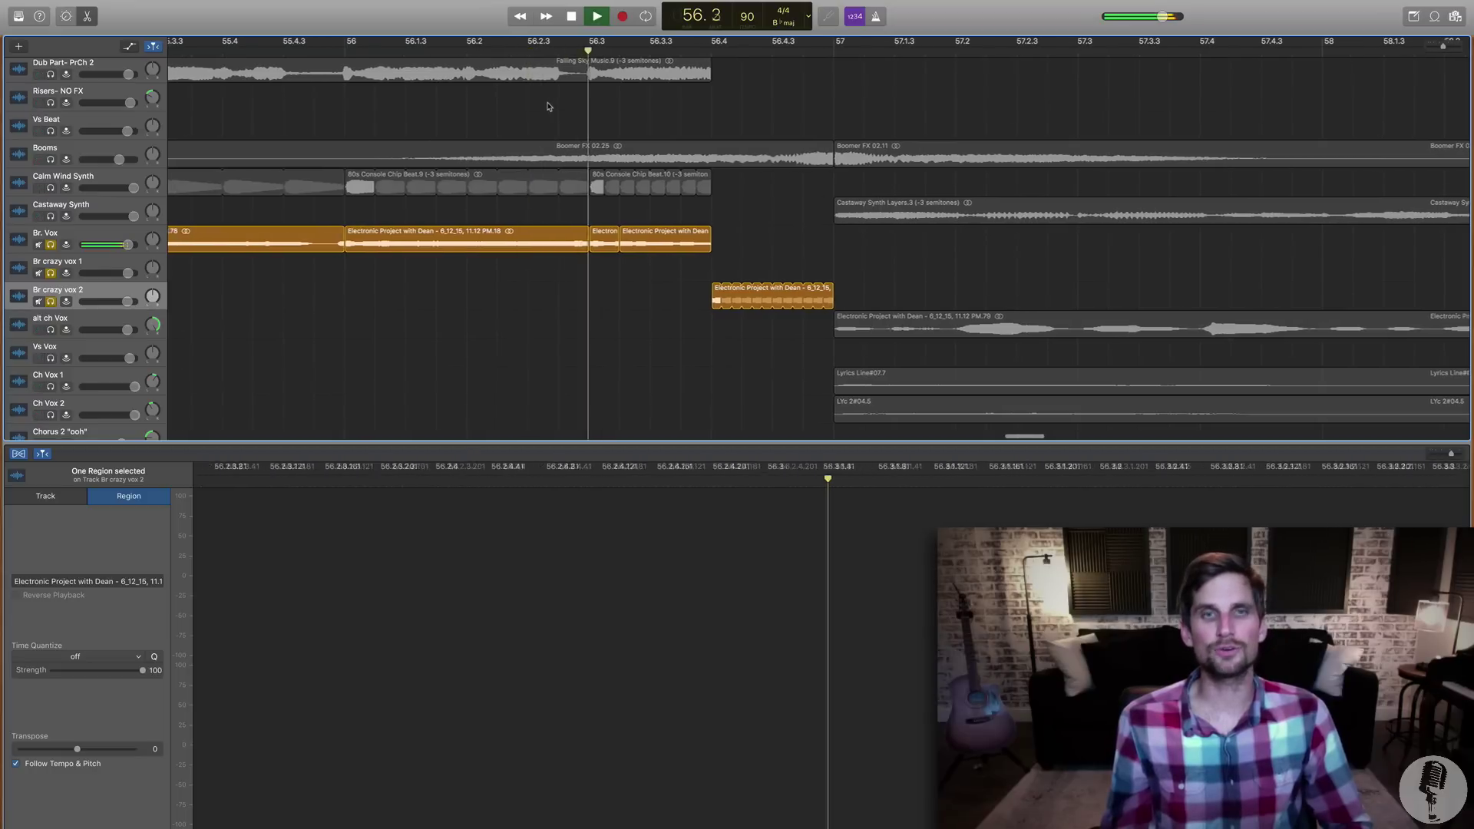
key(space)
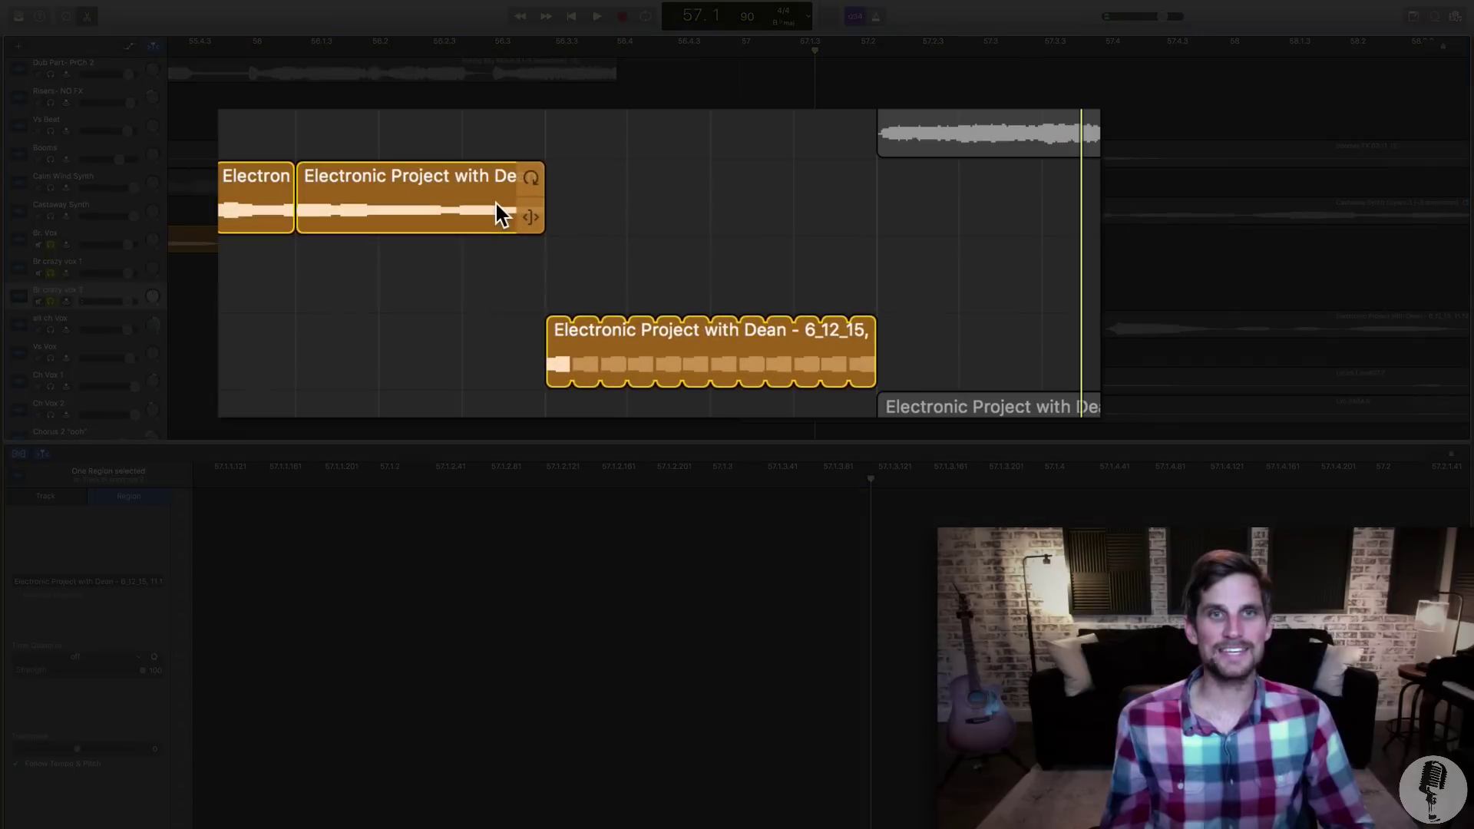
click(498, 213)
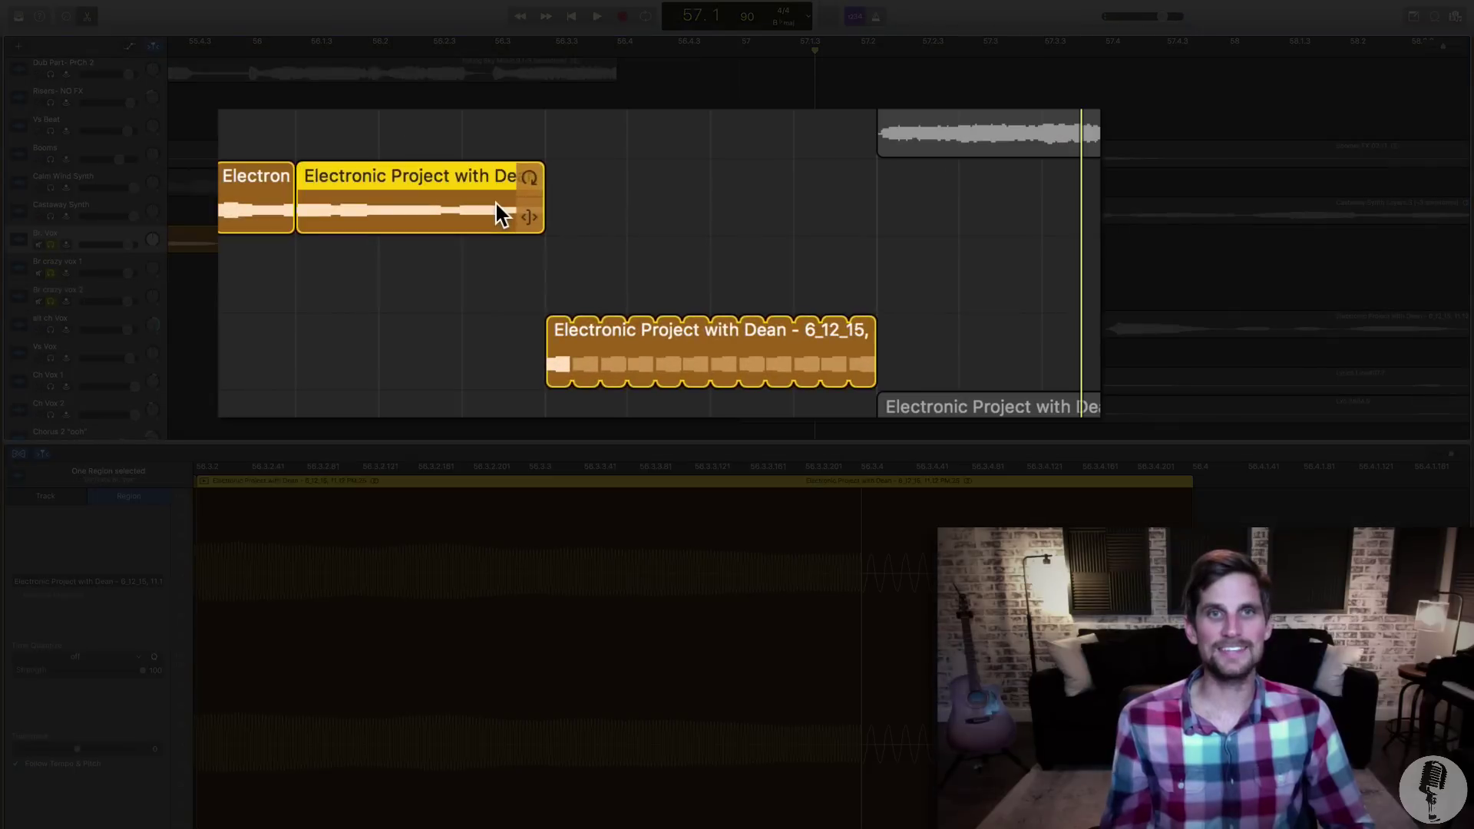
click(628, 54)
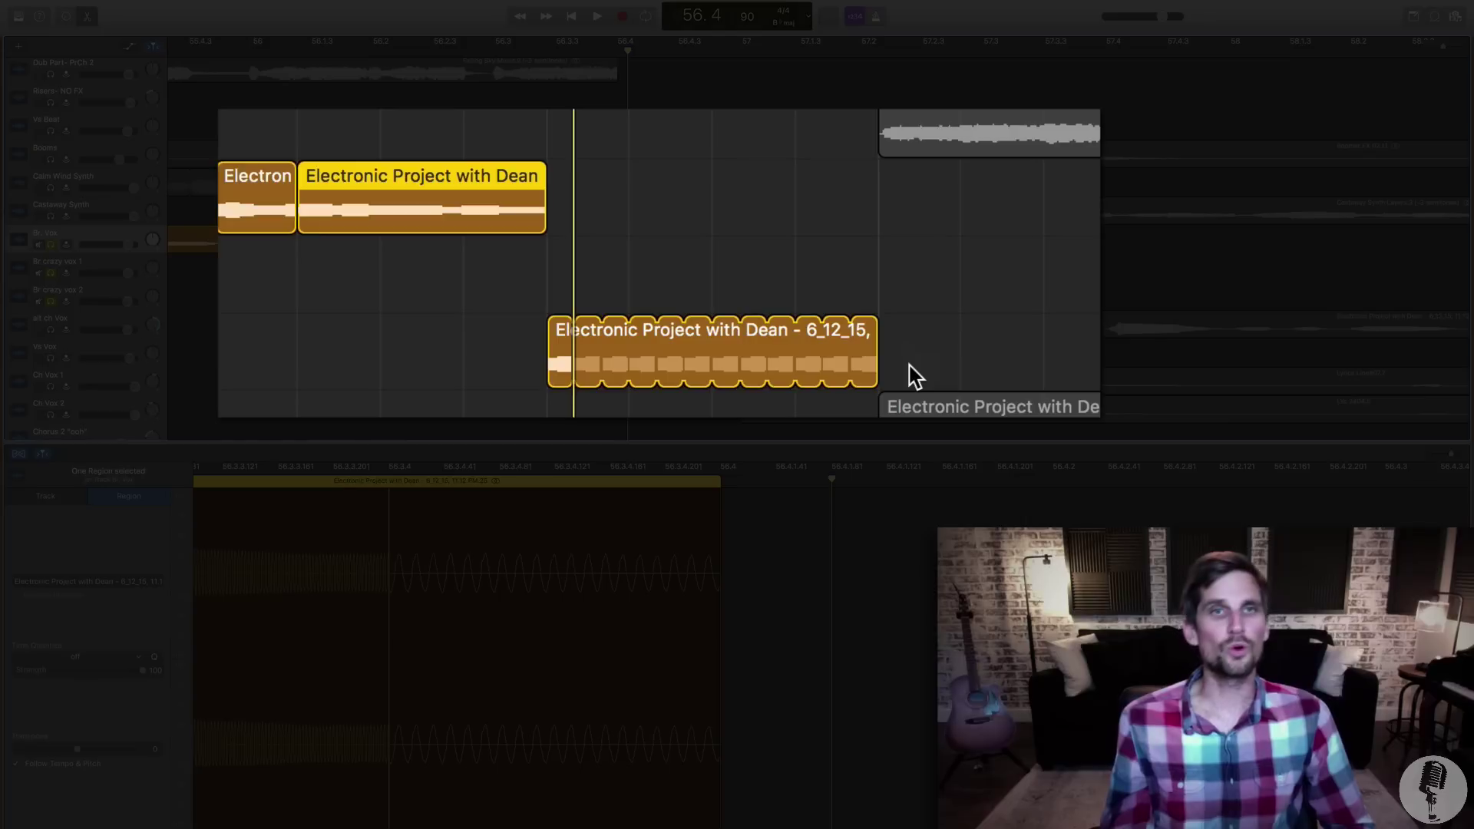
mouse_move(891, 330)
mouse_down()
mouse_move(1004, 329)
mouse_move(885, 337)
mouse_up()
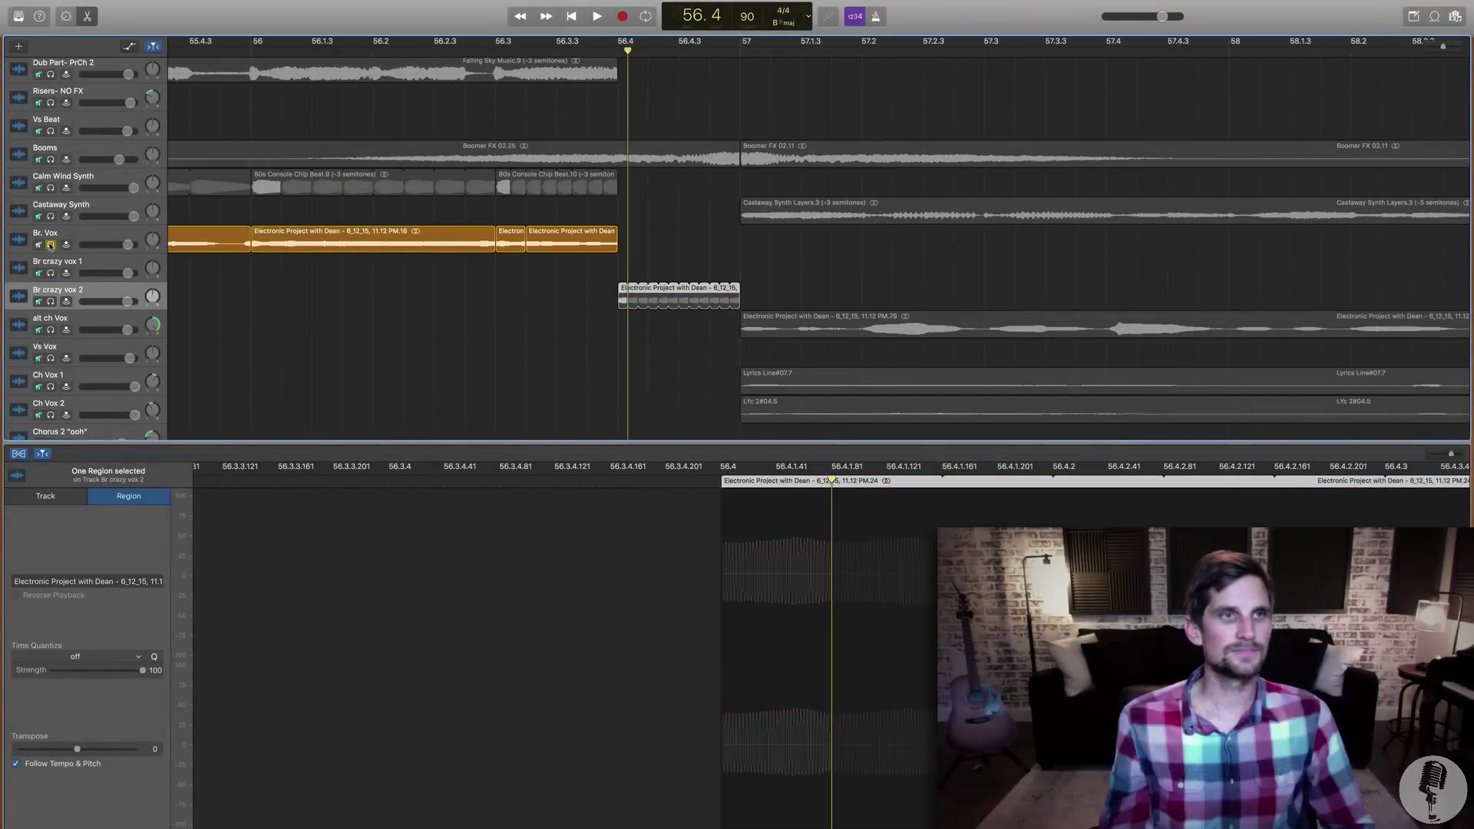
Unsolo Br. Vox and play the full mix from bar 56.
click(50, 245)
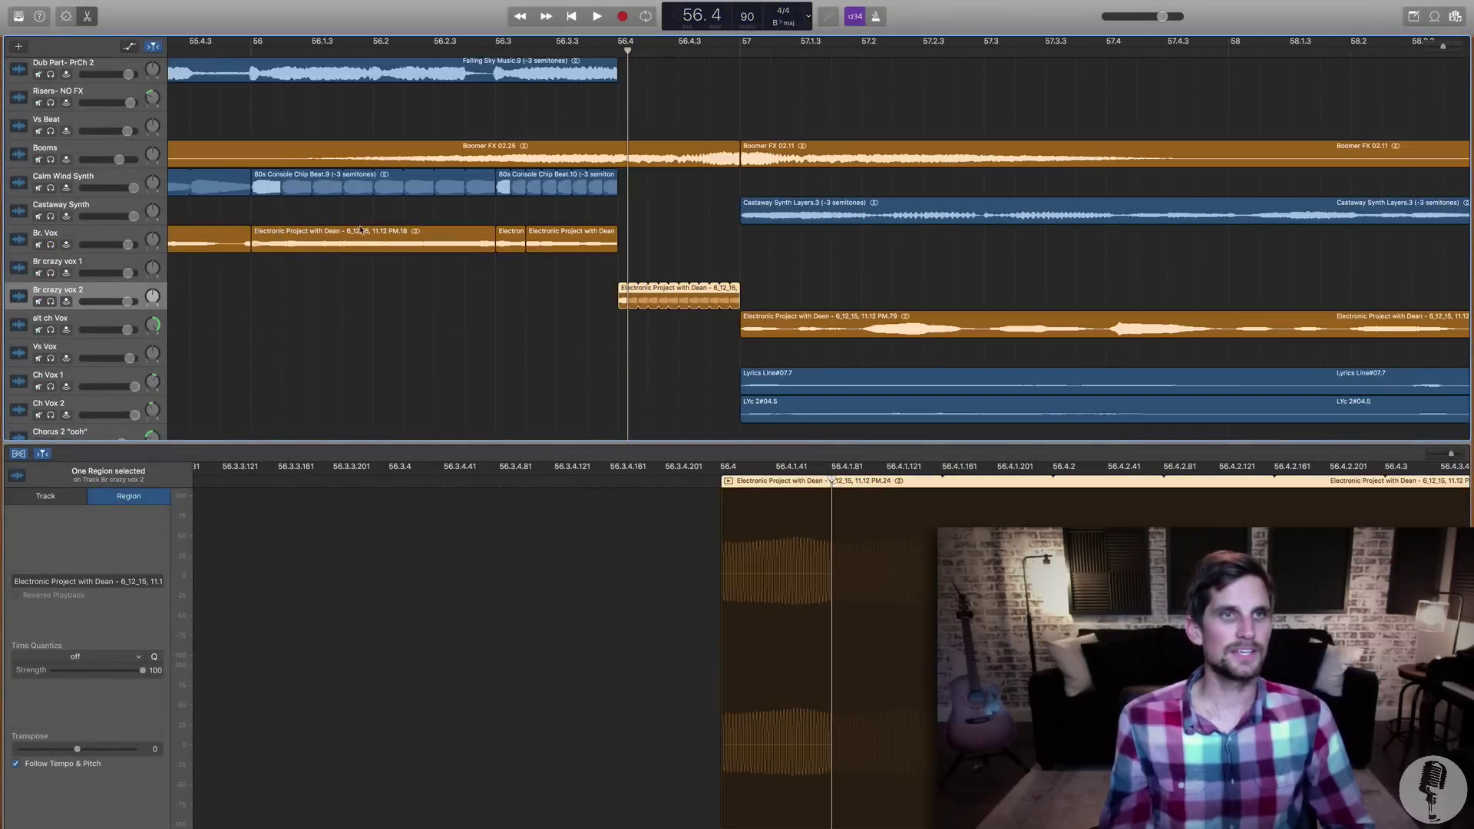
click(251, 51)
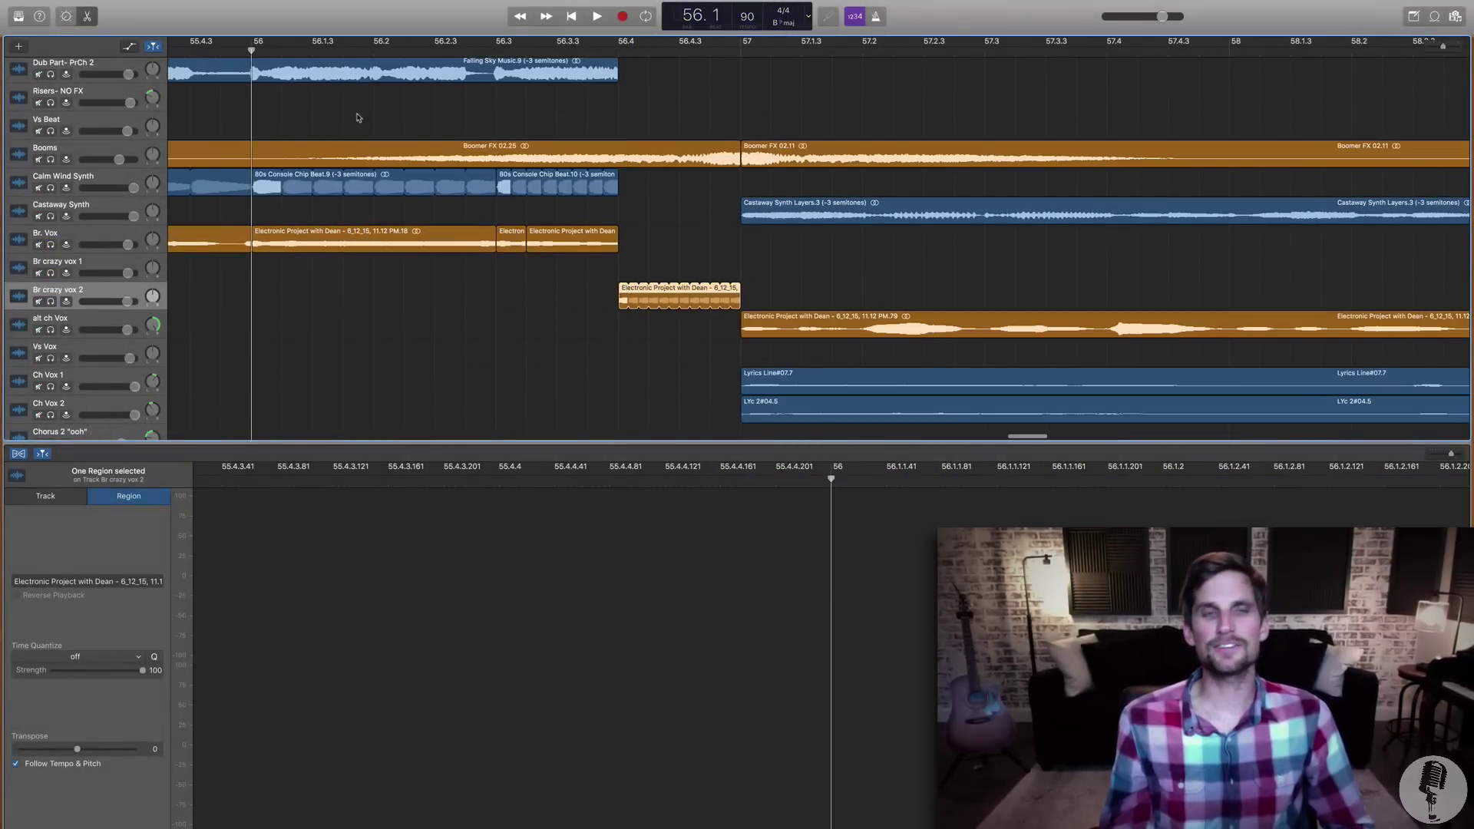
key(space)
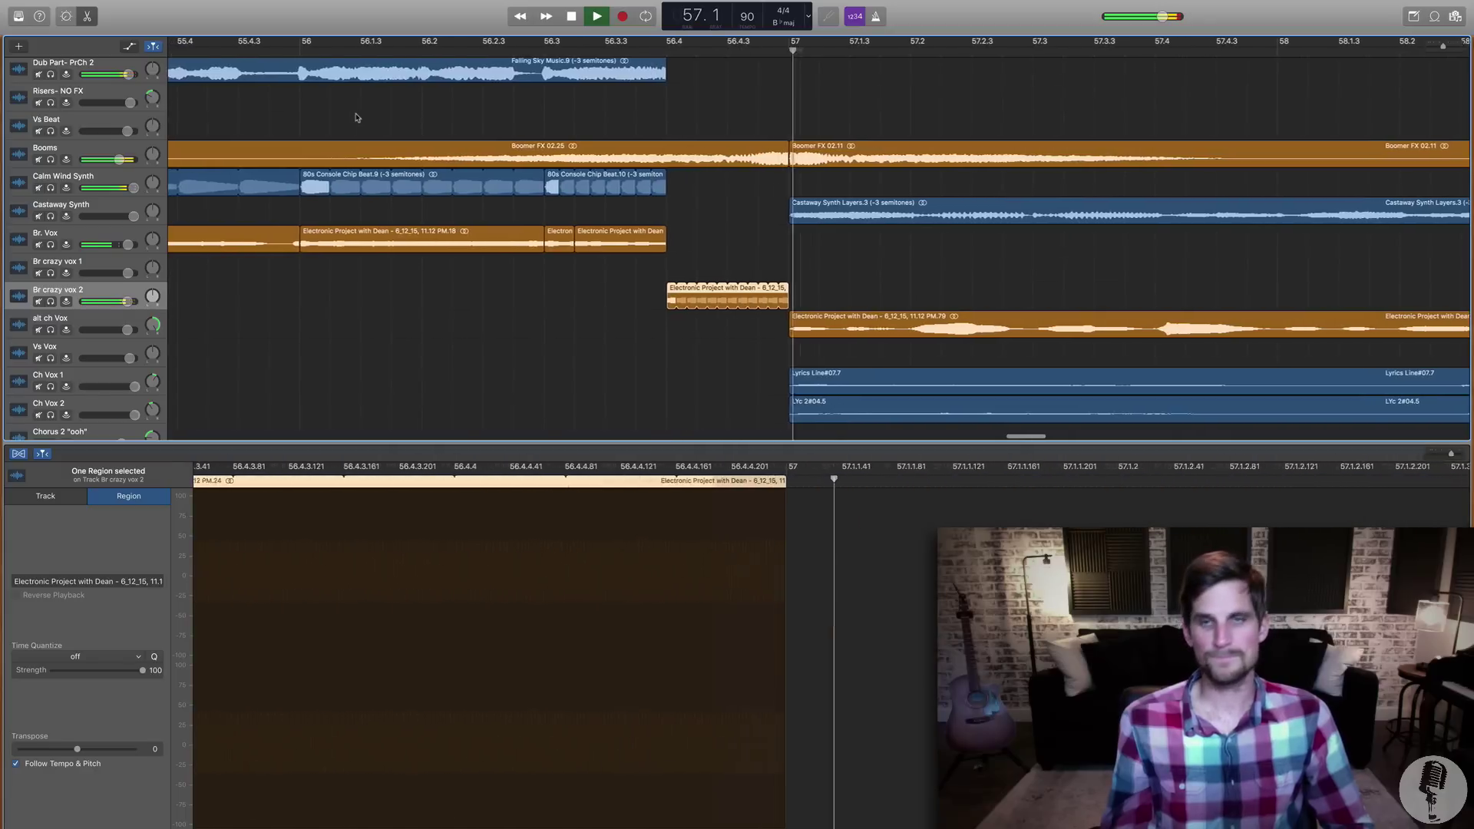
key(space)
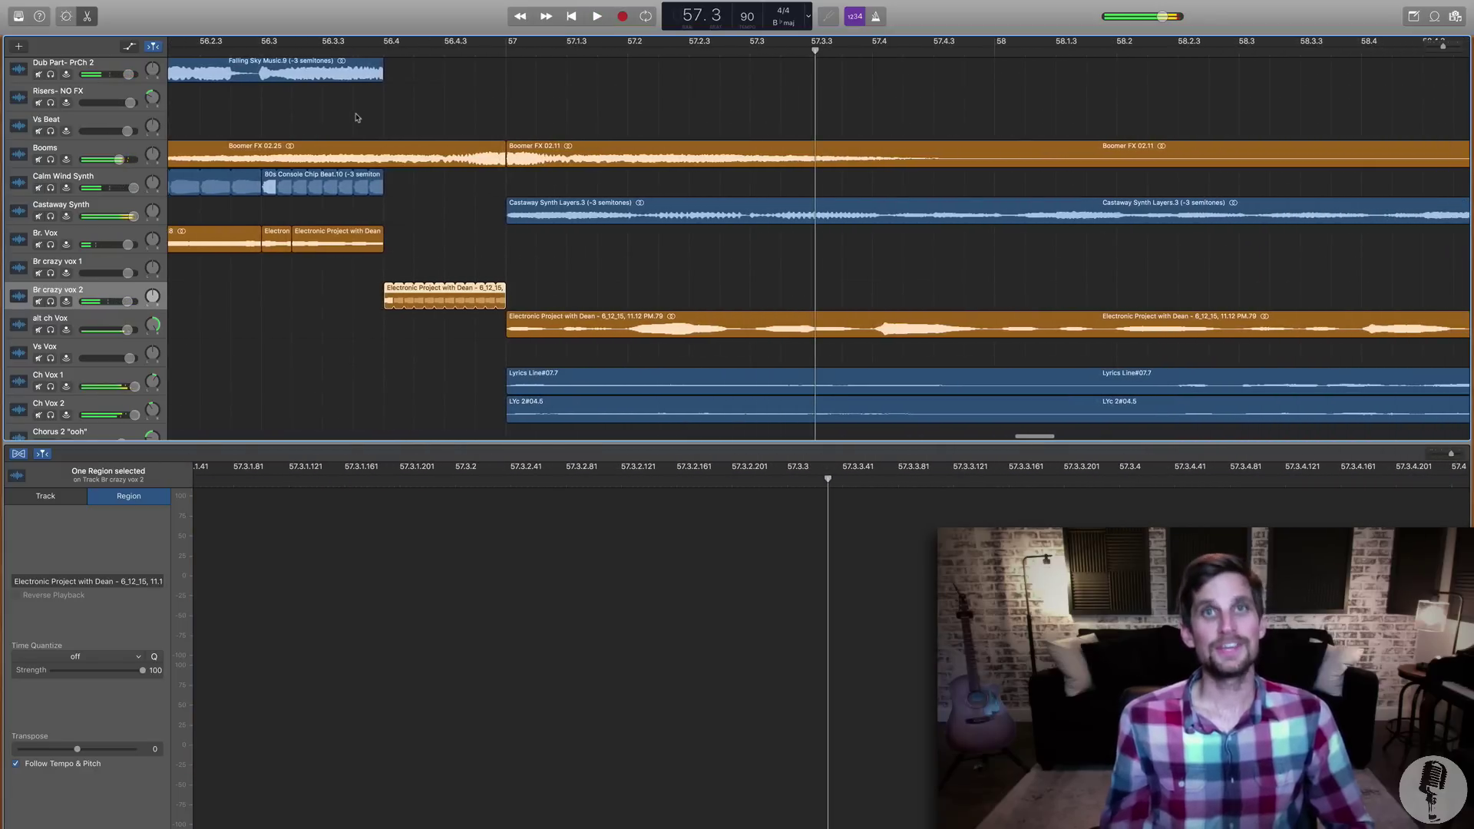